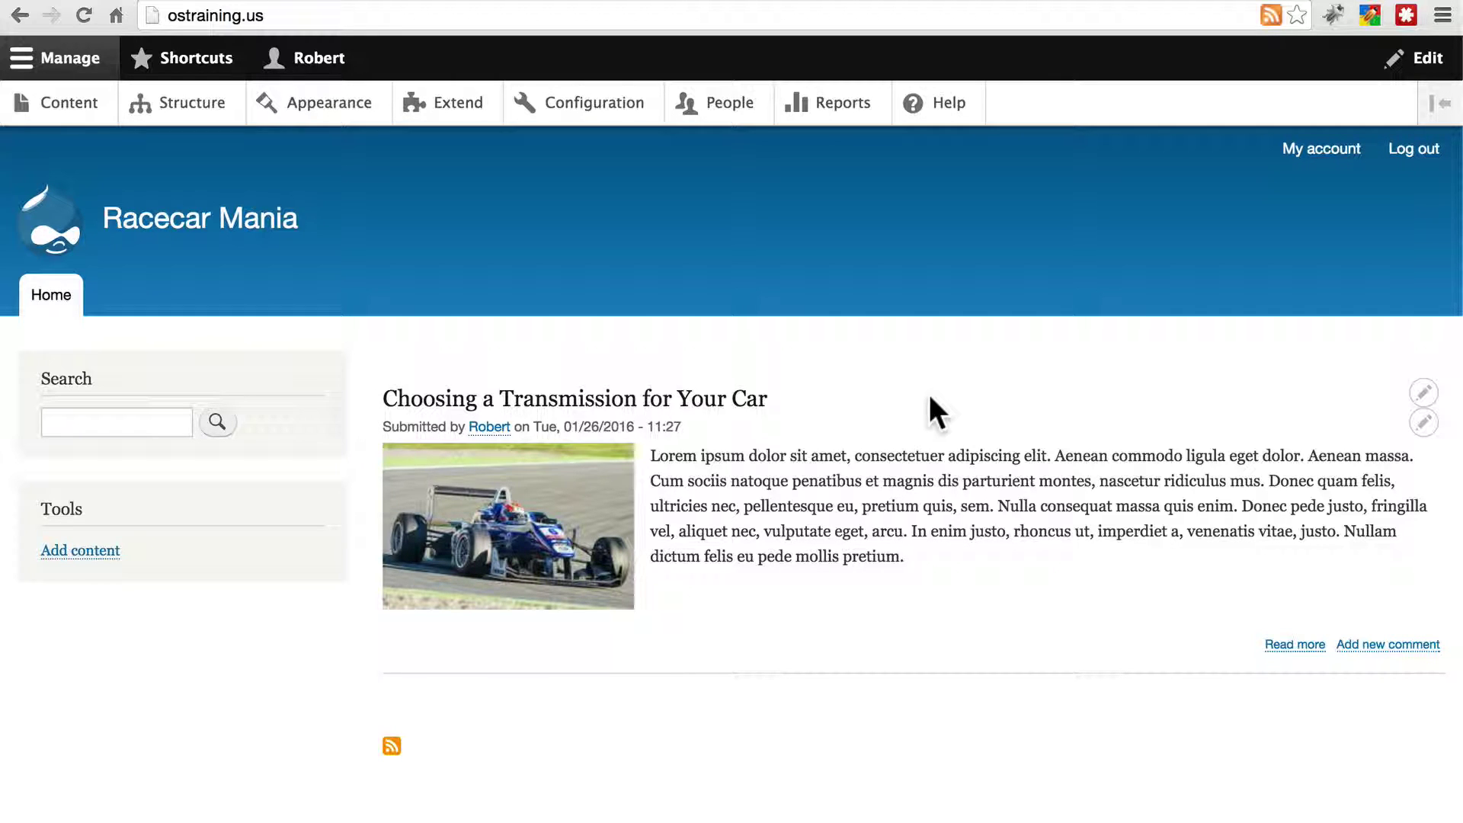
- Glance at the hosting diagram, then go to Configuration > Media > Image styles
key("super+Tab")
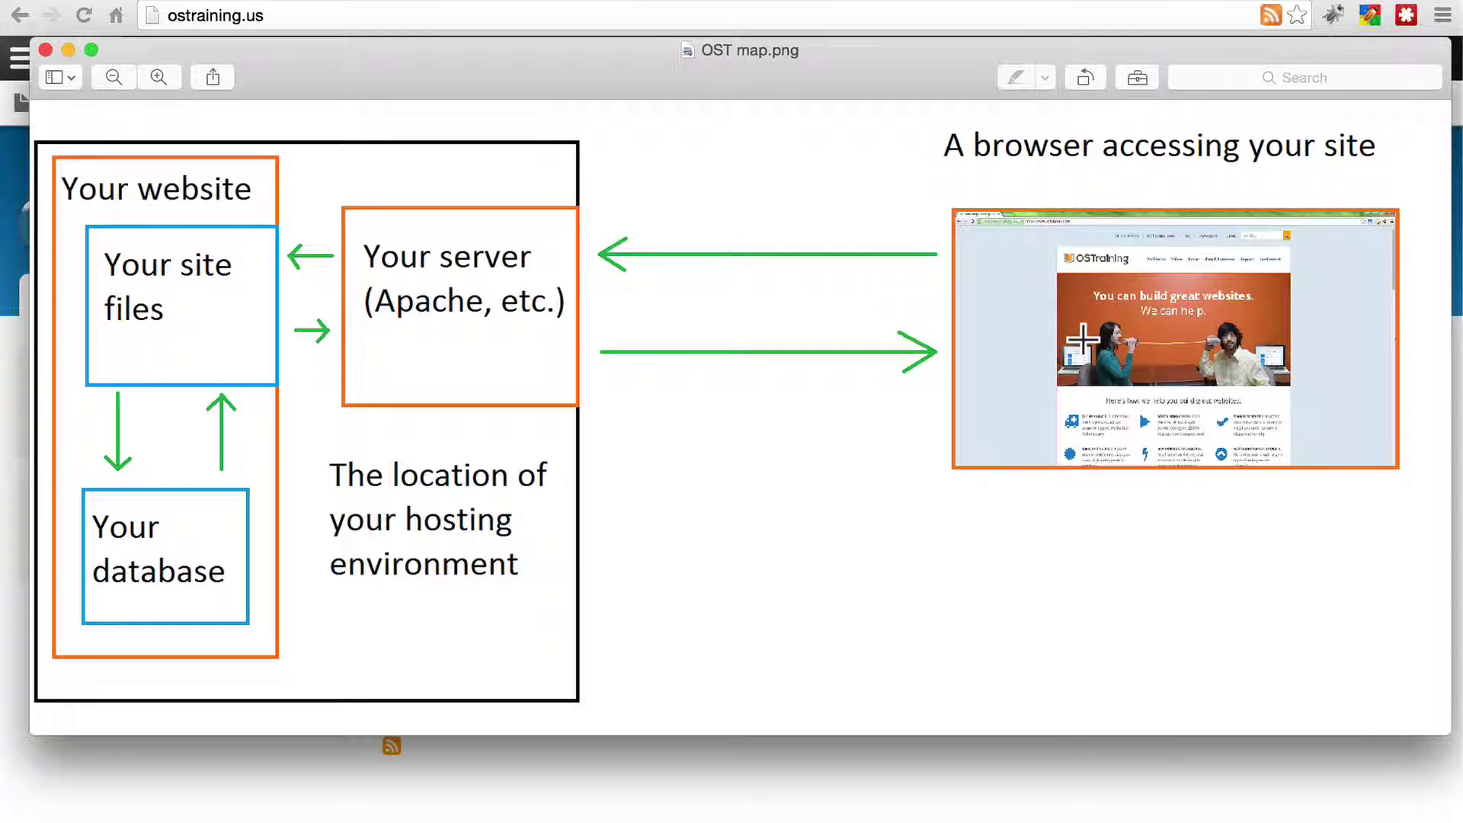
key("super+Tab")
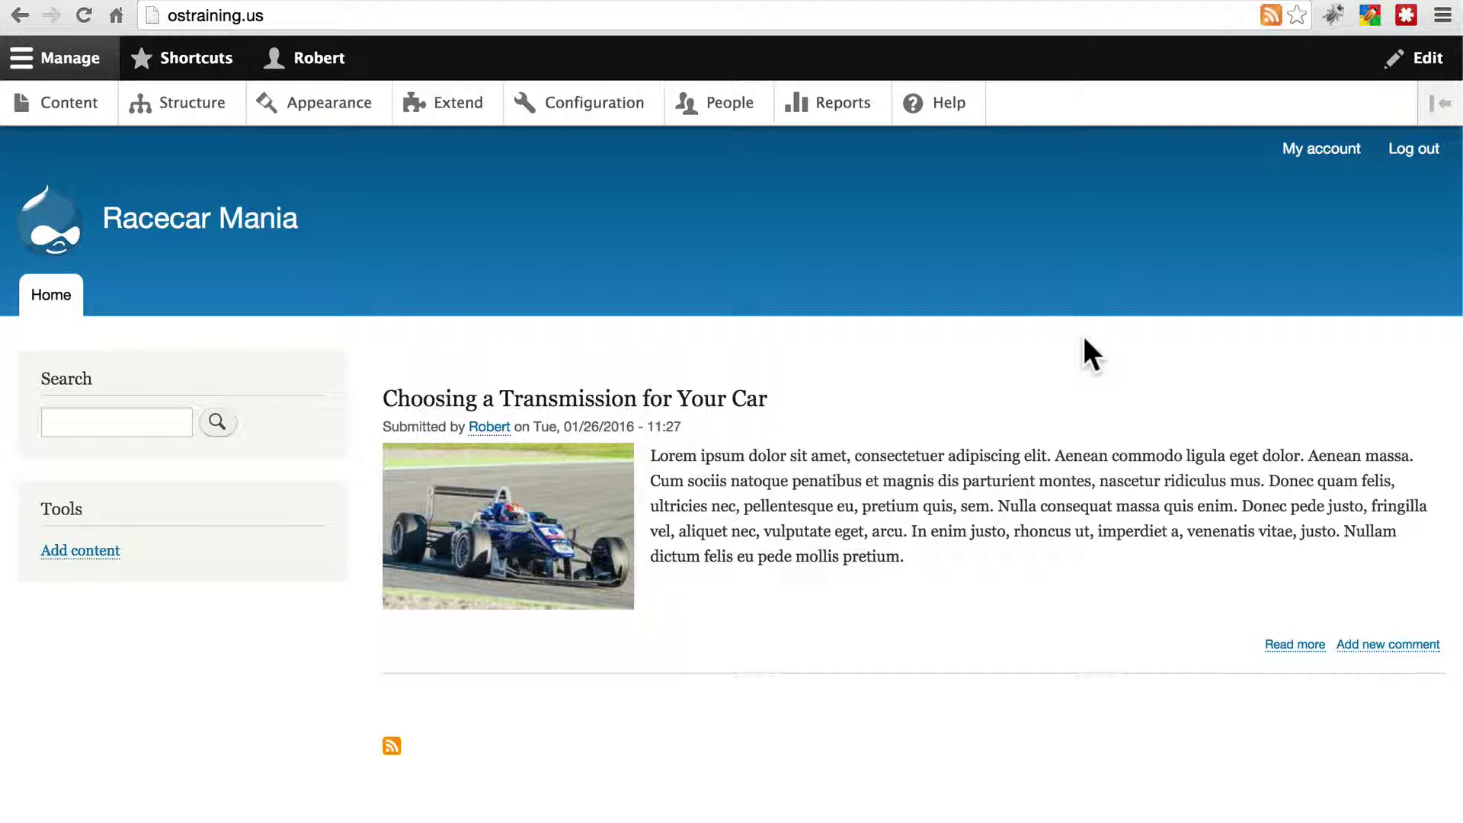
left_click(598, 121)
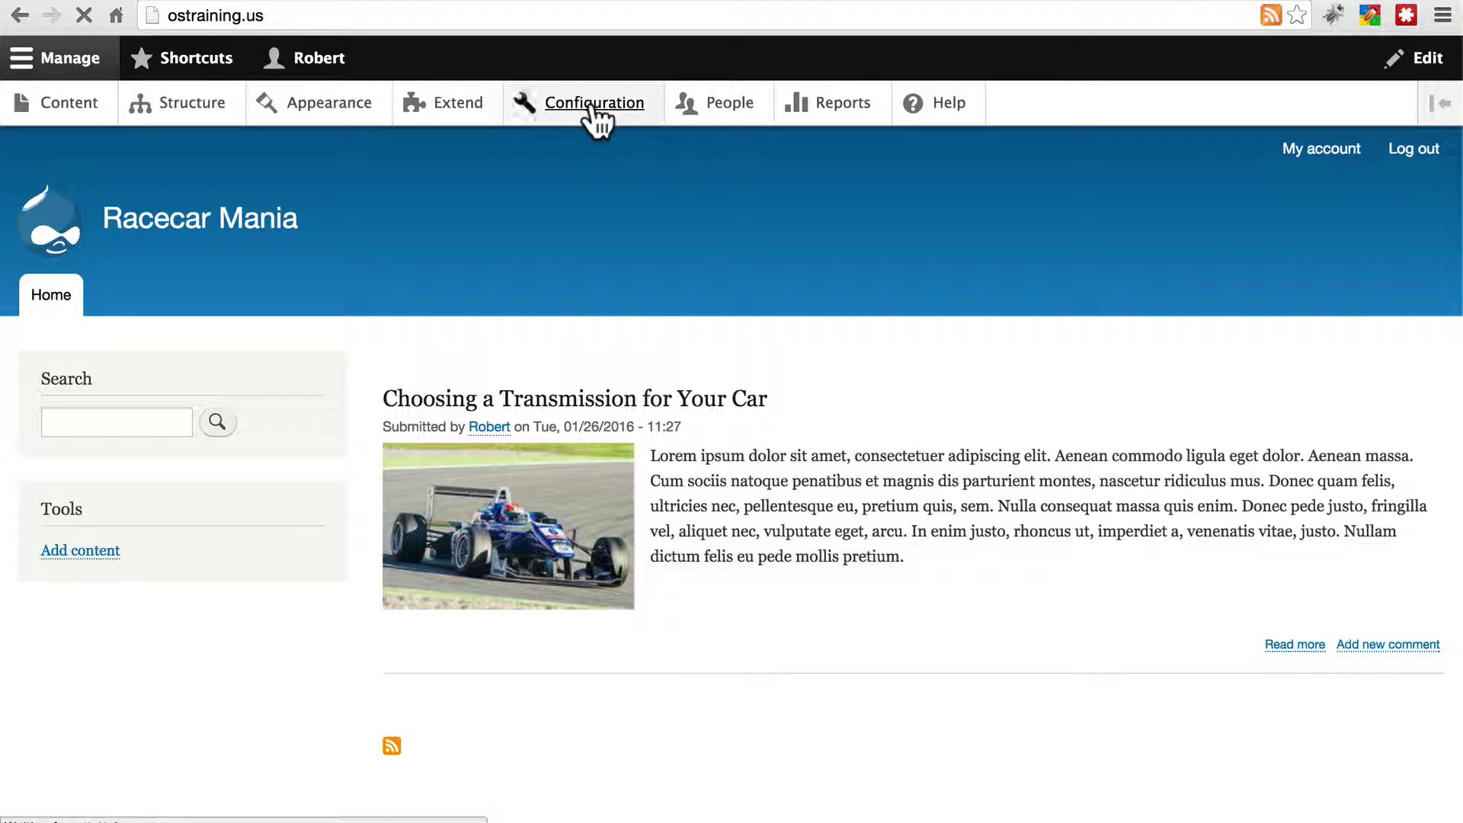
scroll(1032, 431, "down", 4)
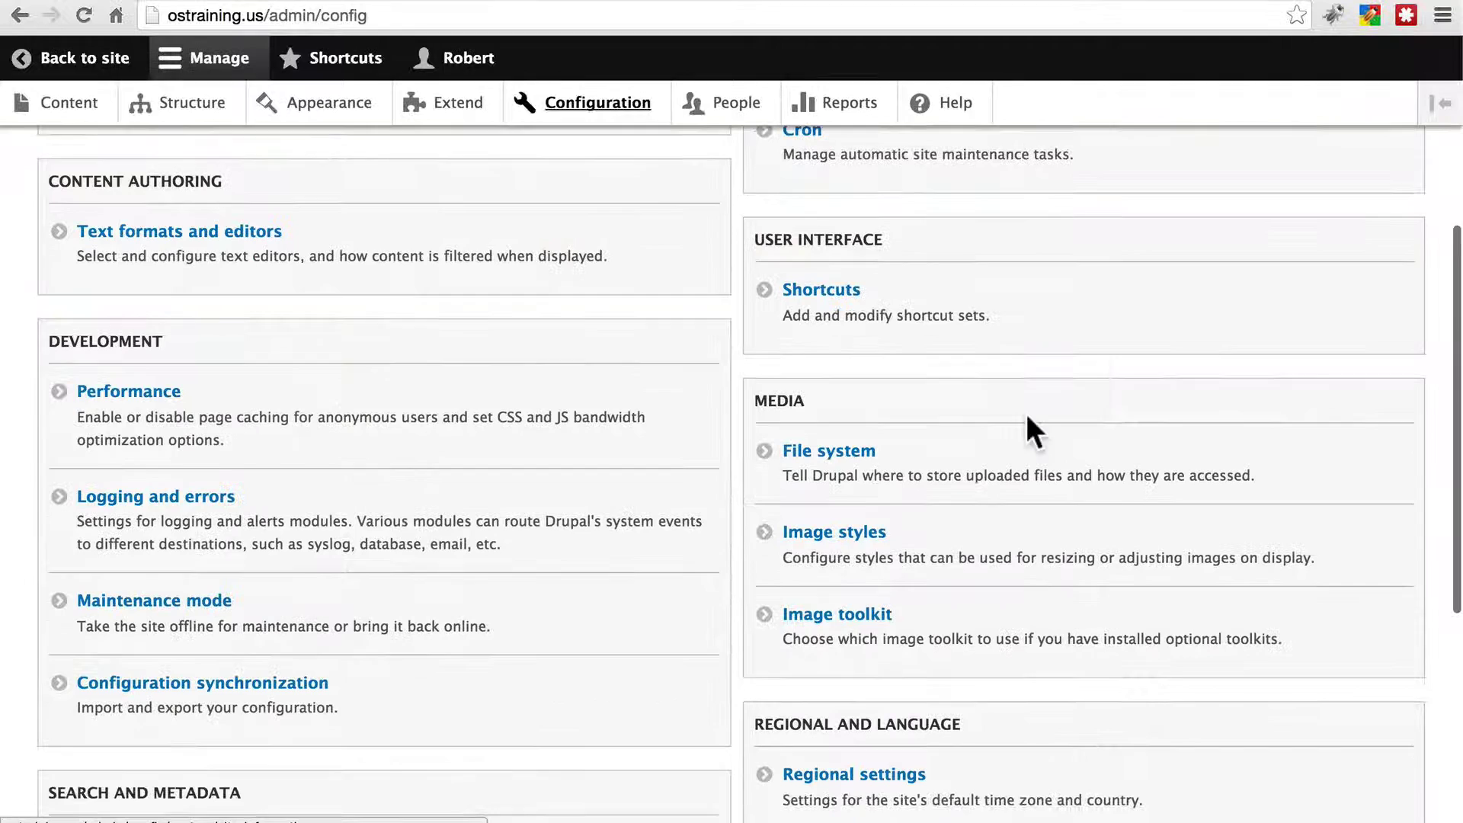
left_click(850, 532)
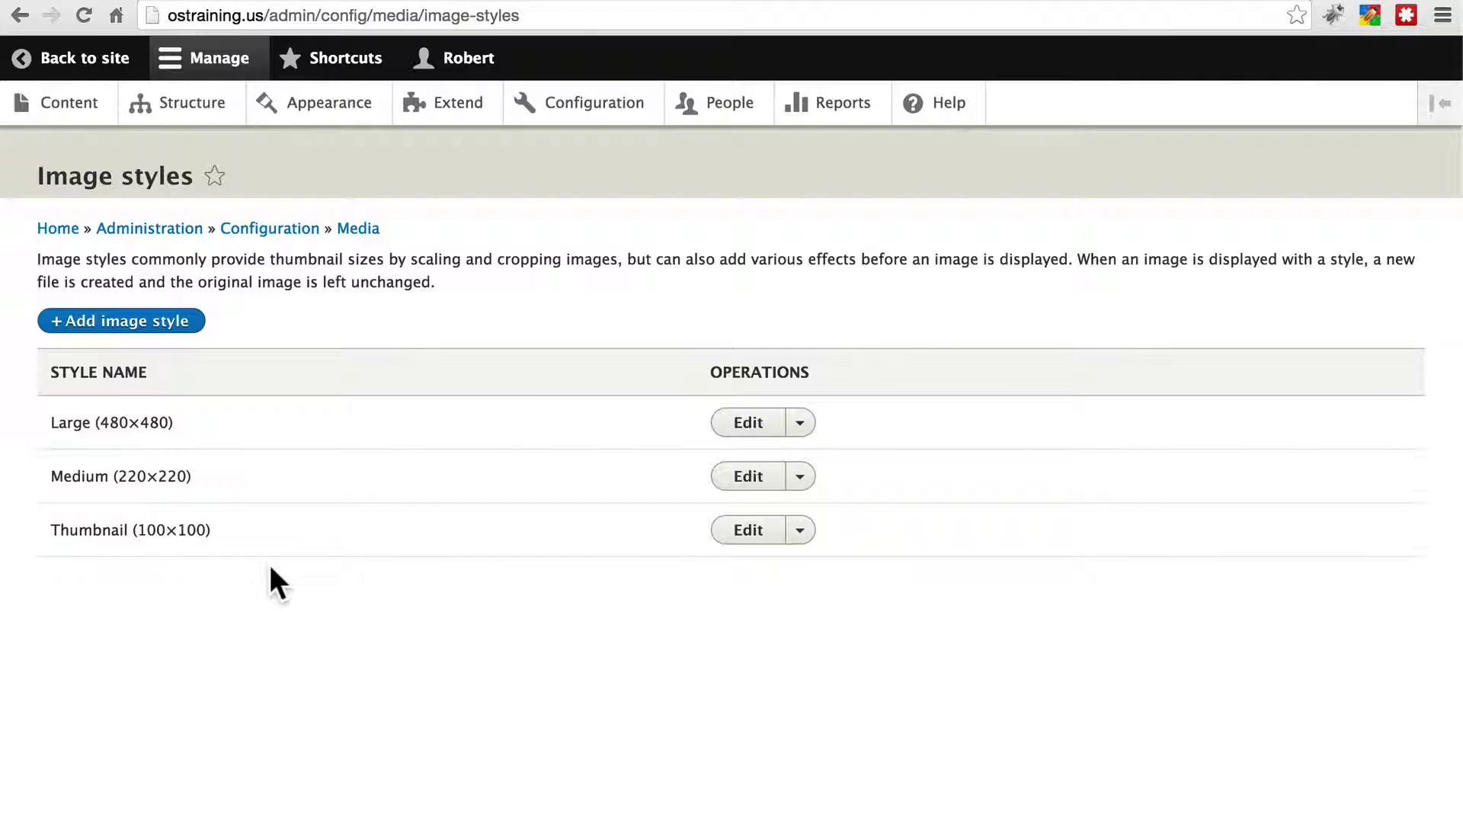
- Go to Structure > Content types and choose Manage display for Article
left_click(196, 111)
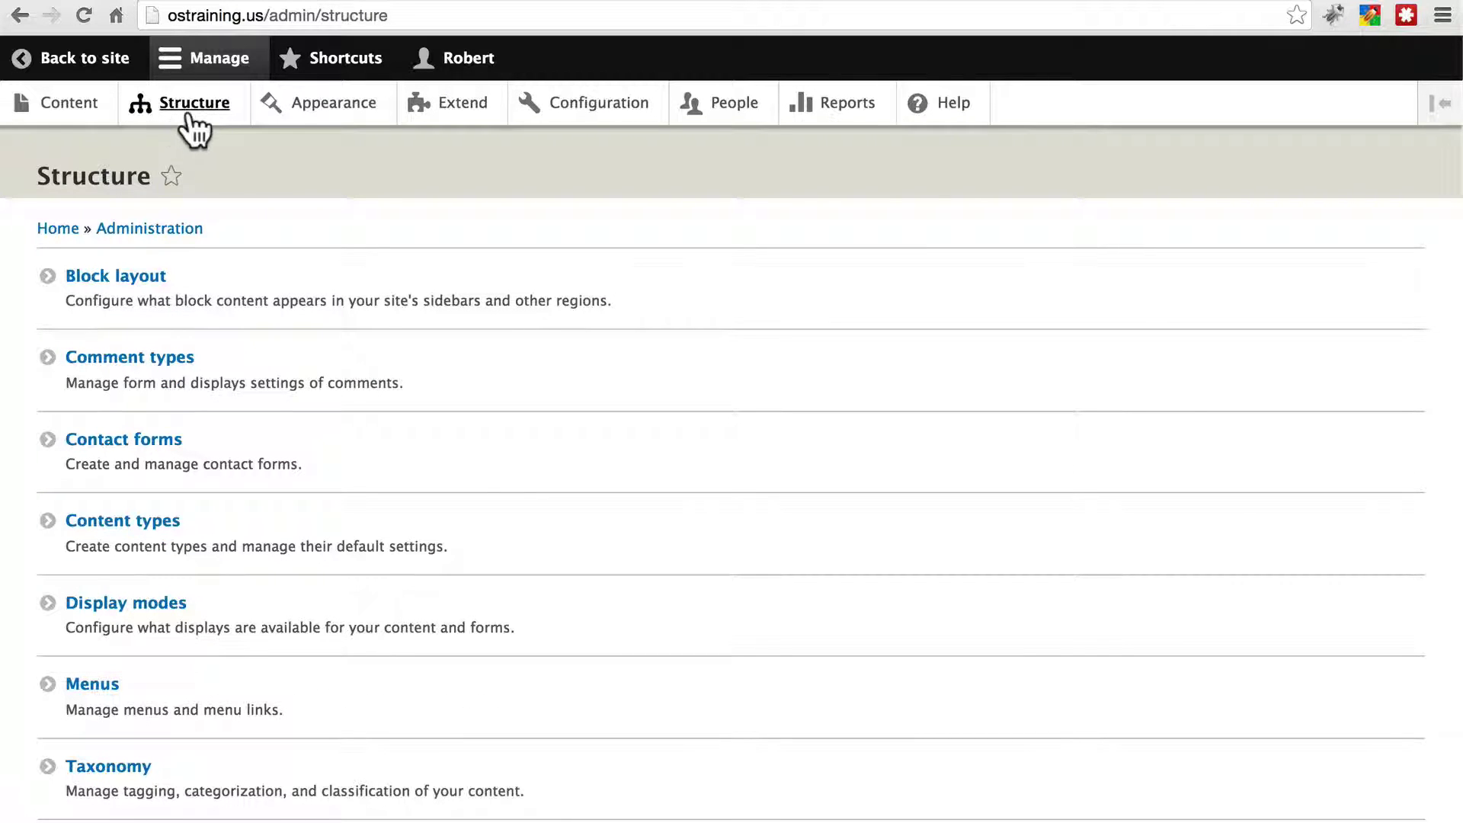
left_click(137, 524)
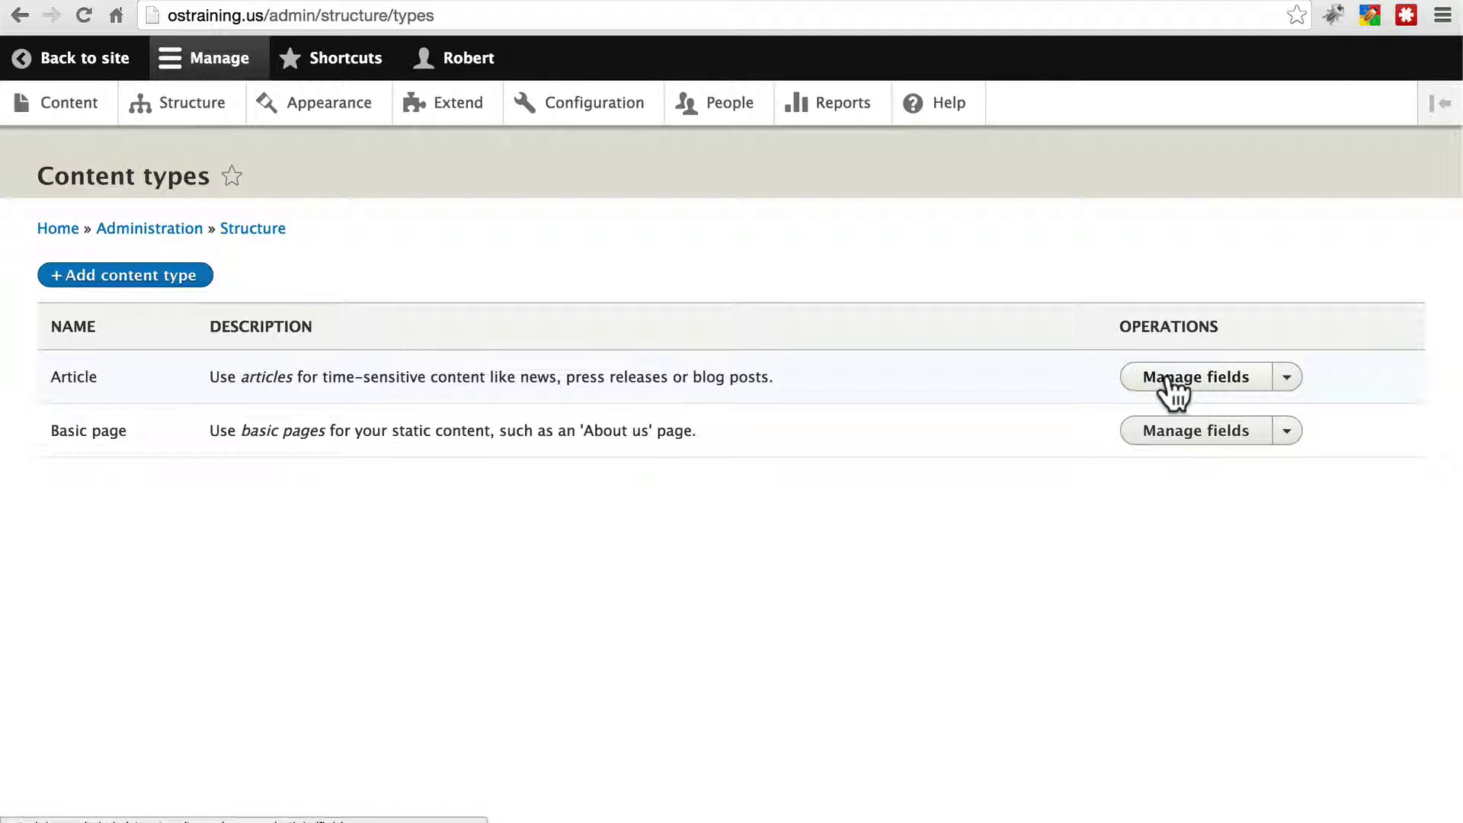
left_click(1288, 379)
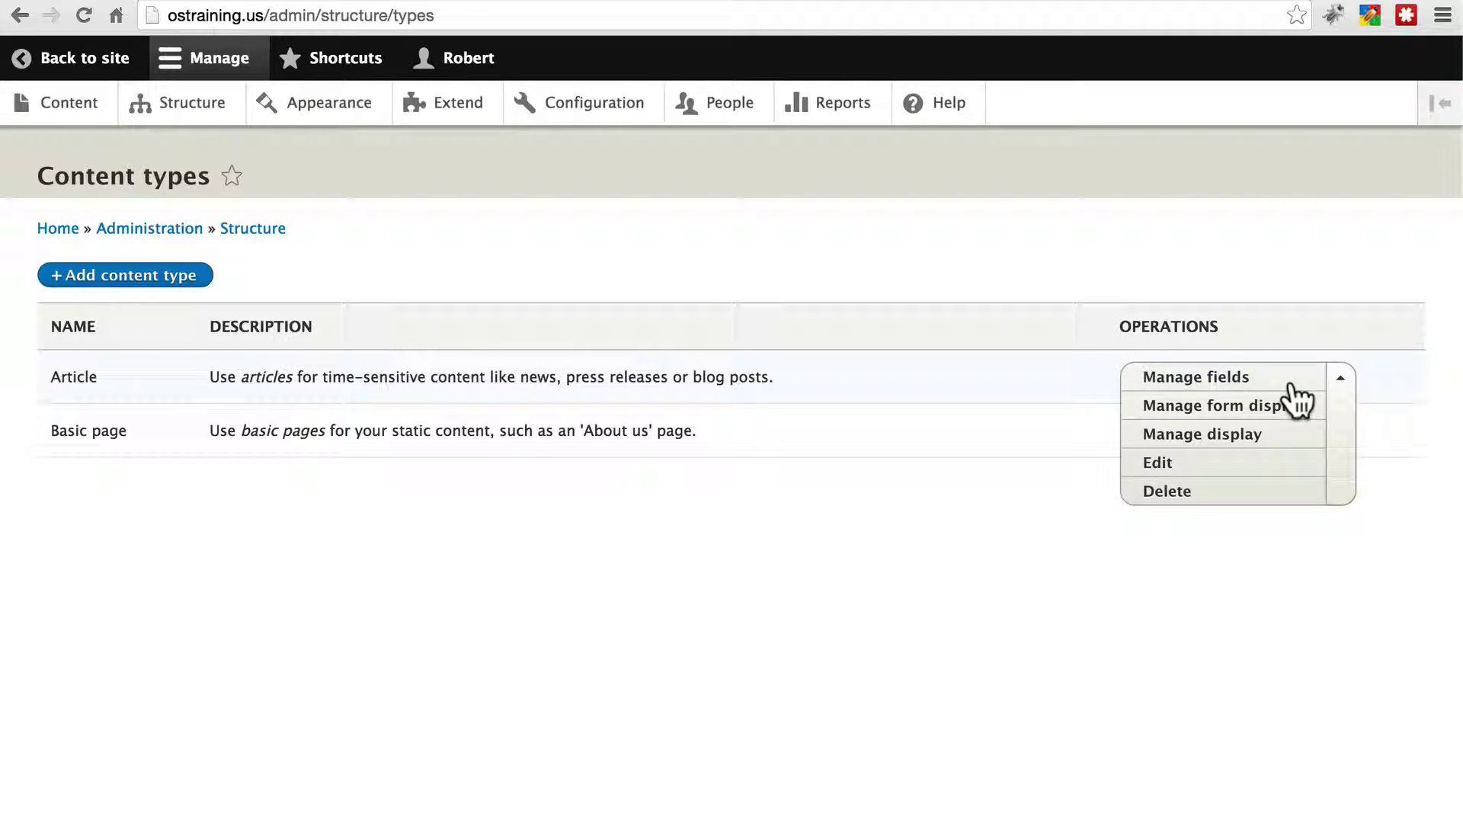
left_click(1236, 444)
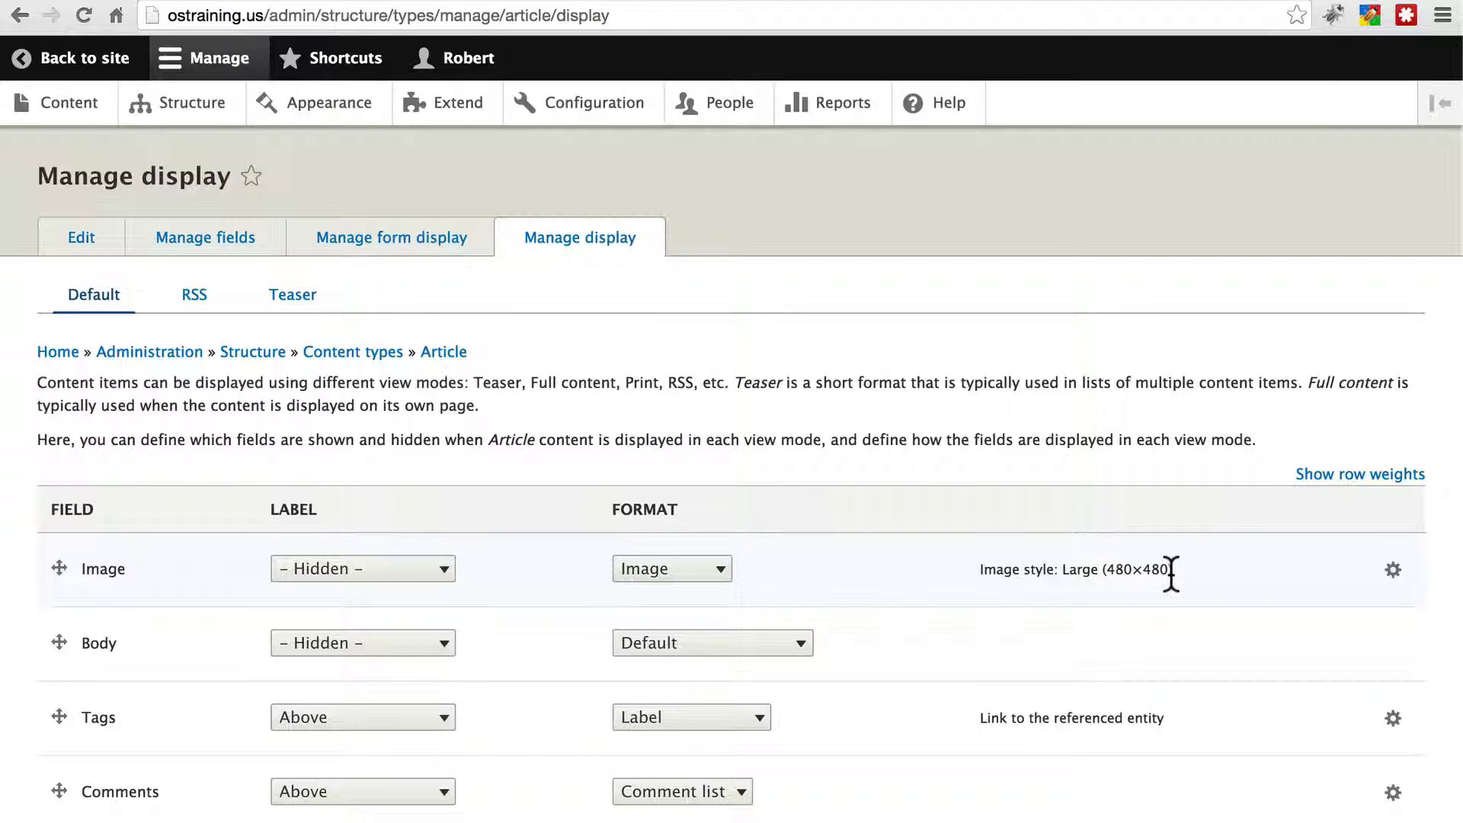
- Check the Image field's style options, keep Large, cancel, and go back to the site
left_click(1393, 572)
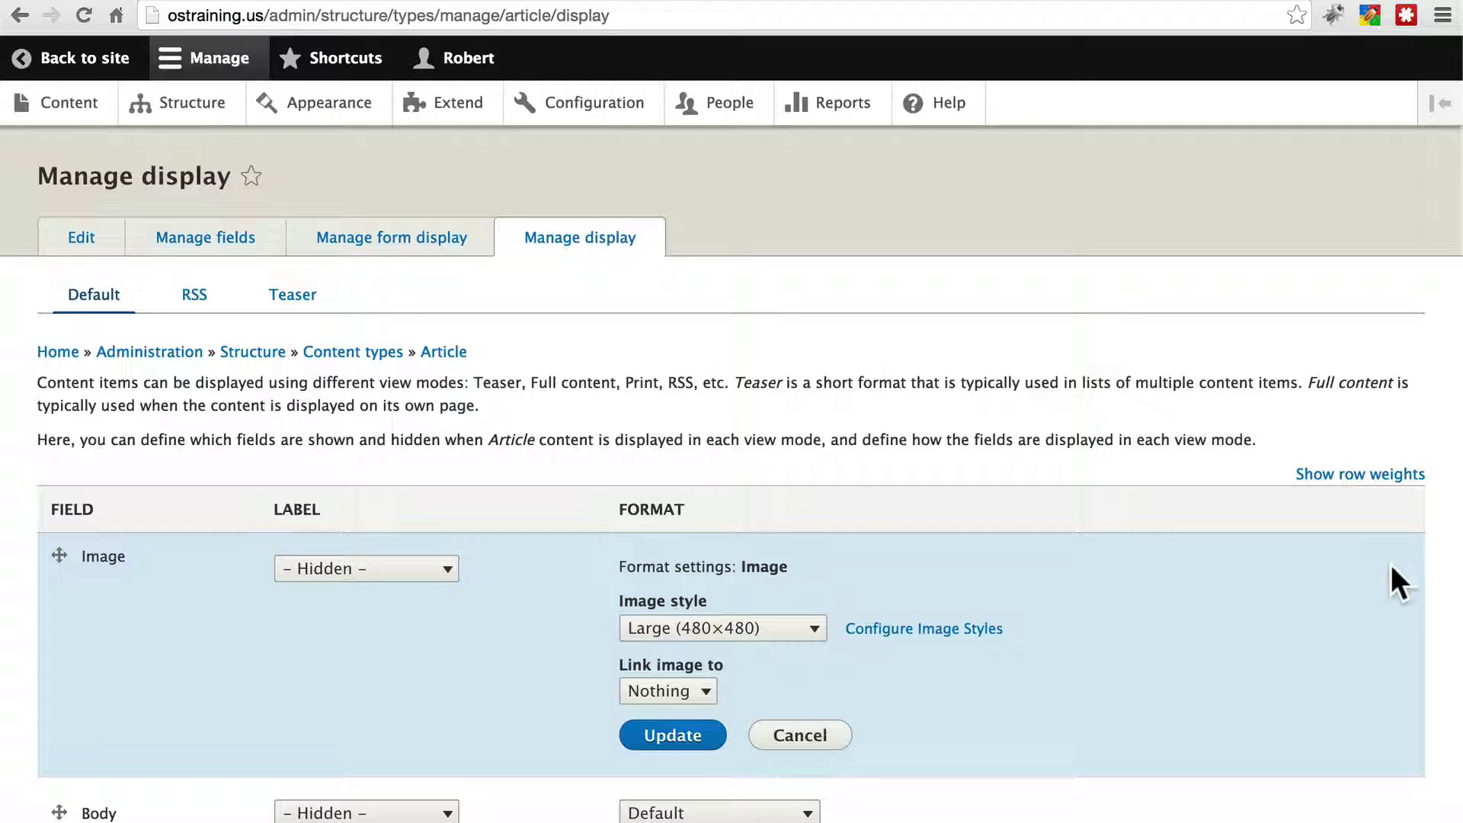
left_click(809, 628)
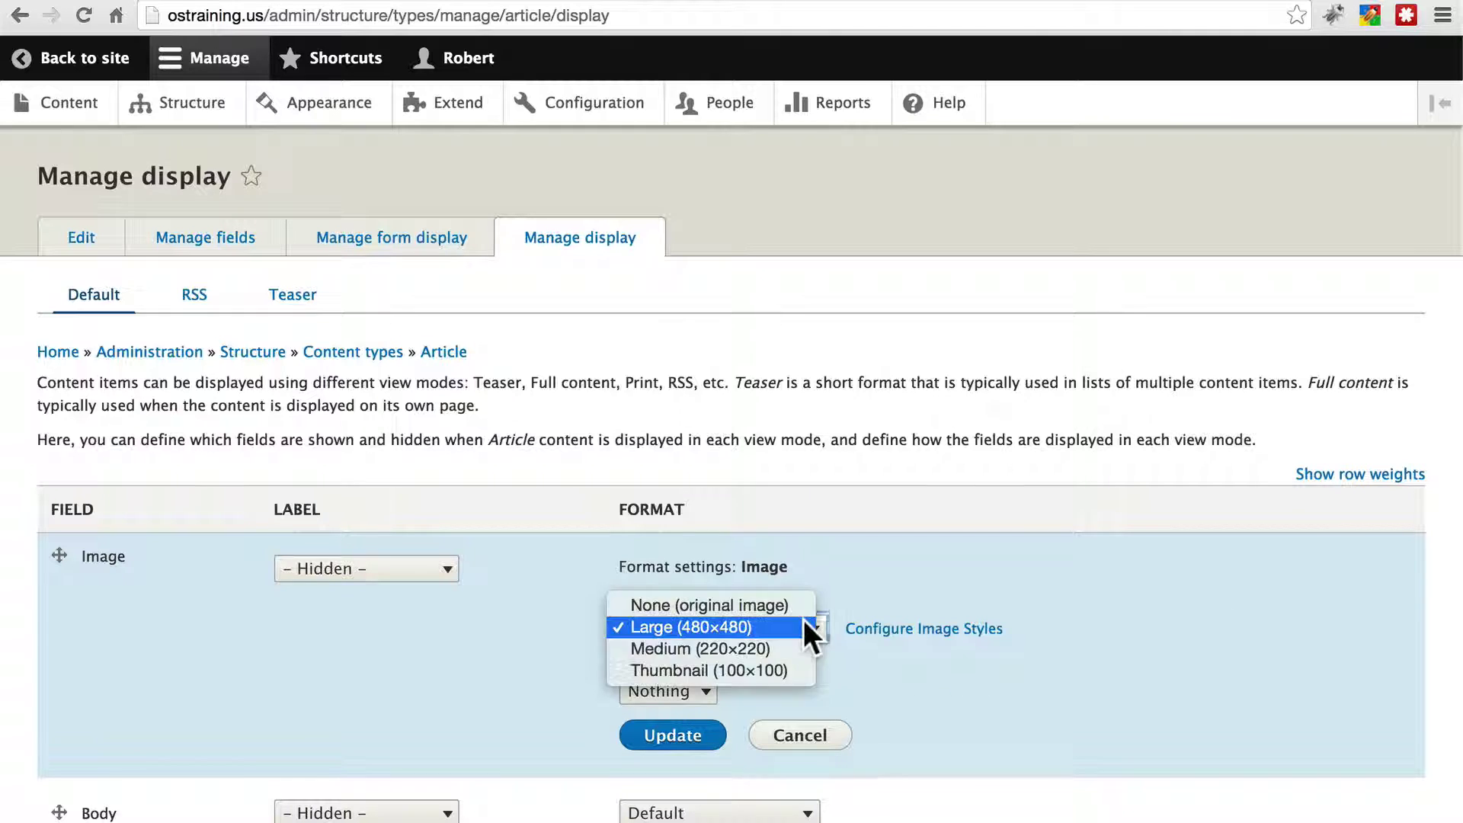
left_click(753, 625)
left_click(801, 736)
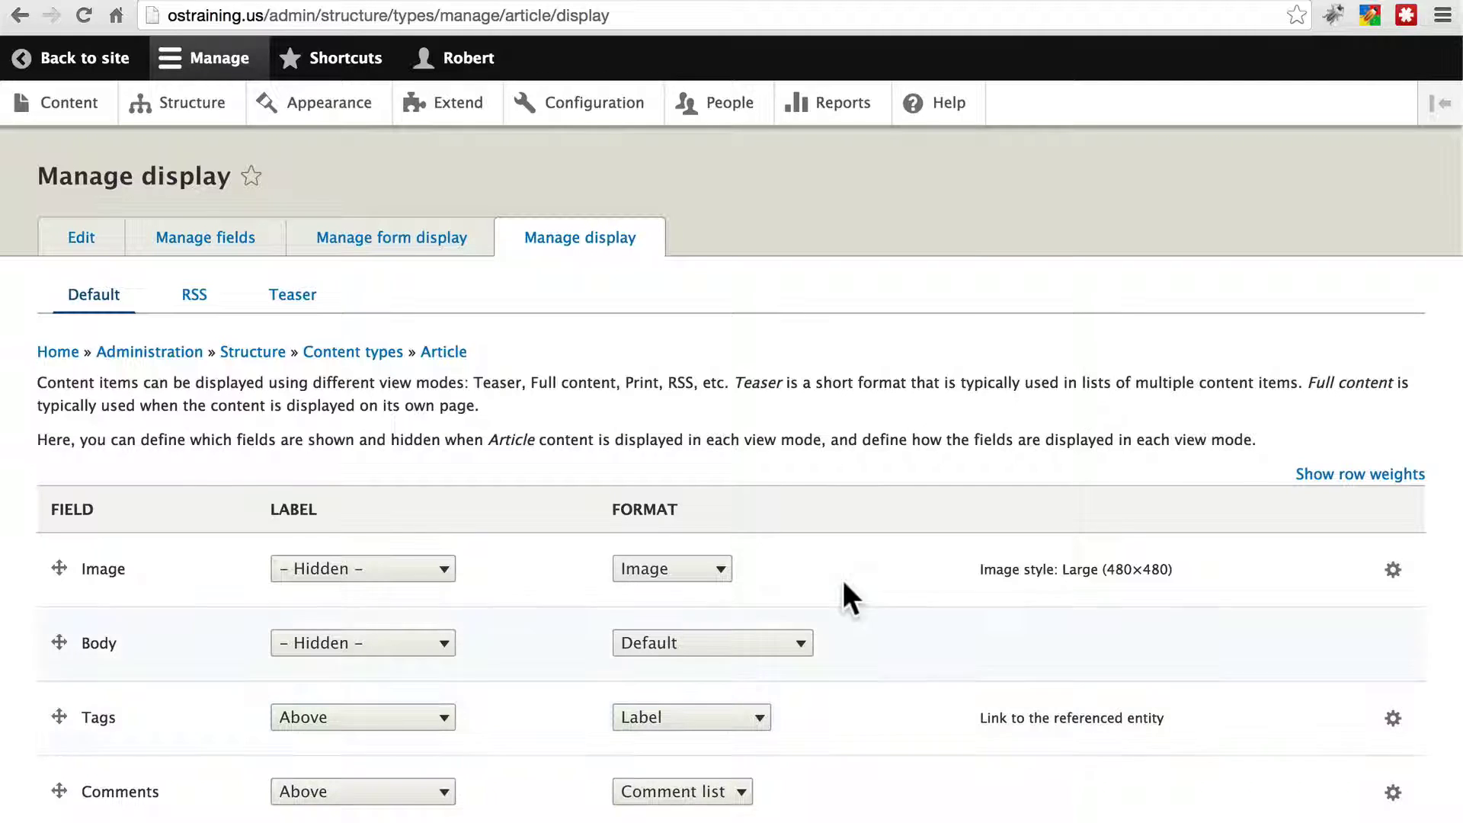
left_click(97, 66)
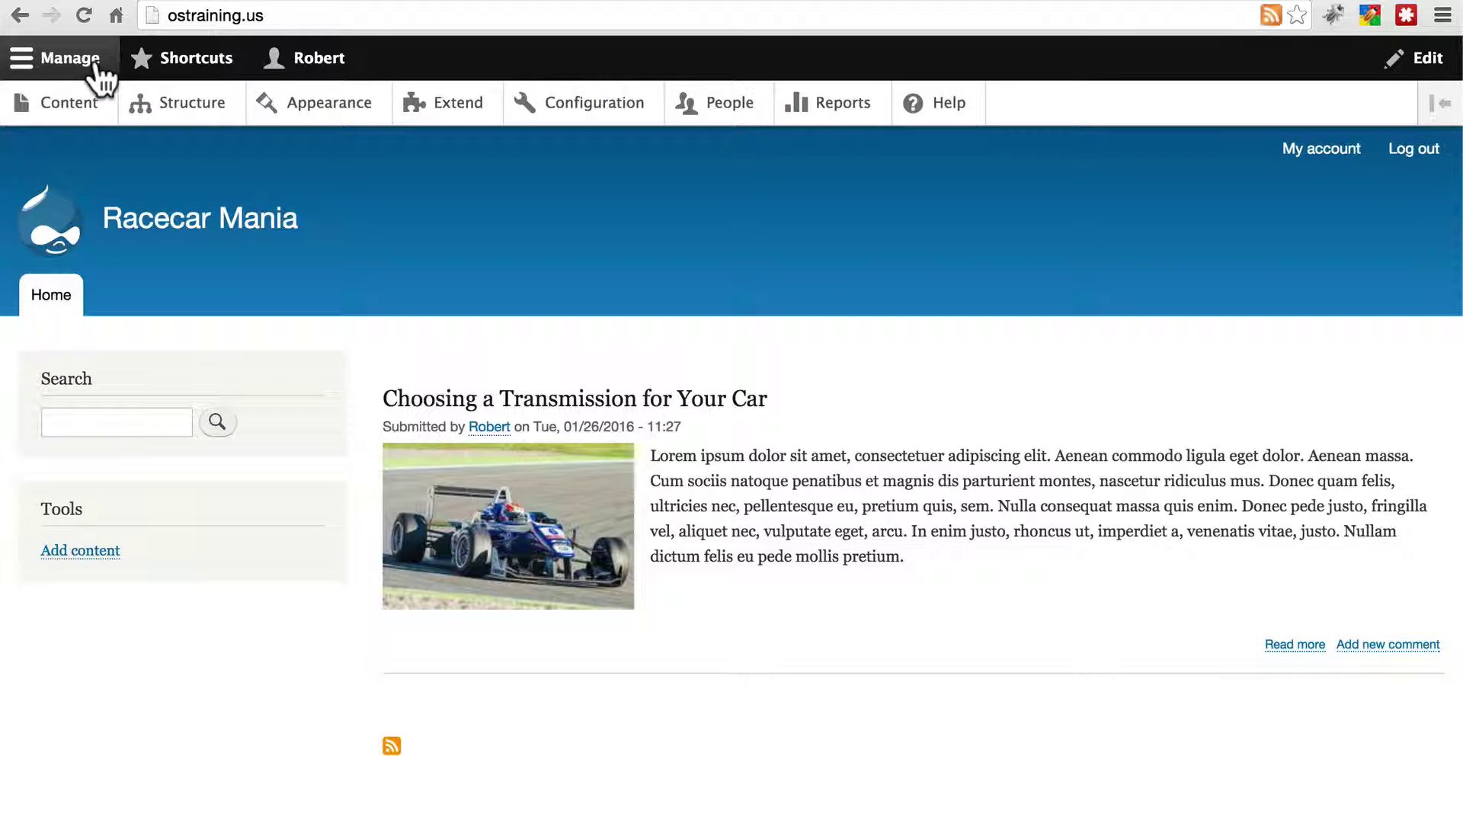
- Start a new Article titled 'The Fastest Cars in Europe' and copy the dummy body text
left_click(69, 106)
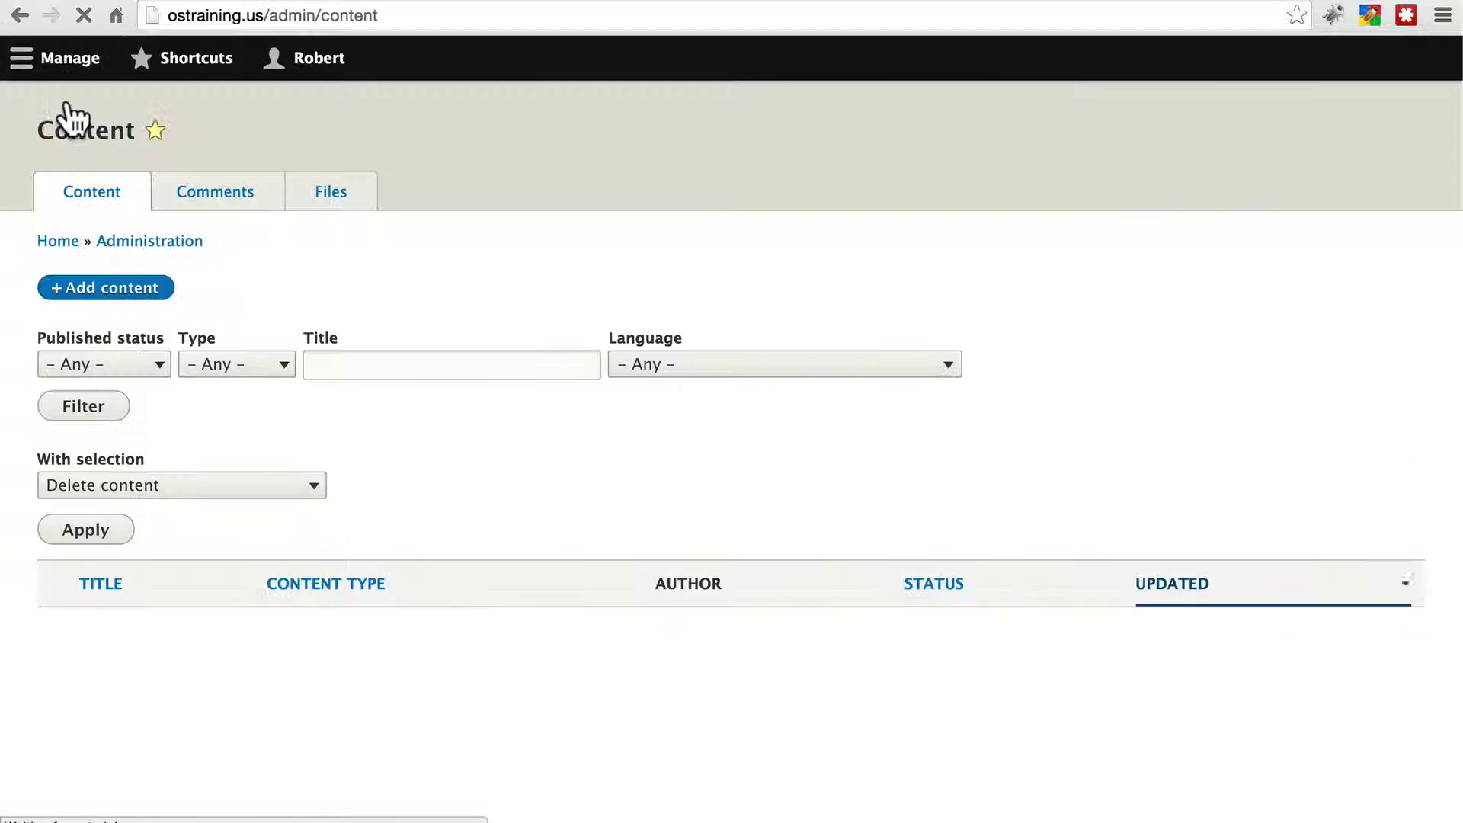
left_click(110, 289)
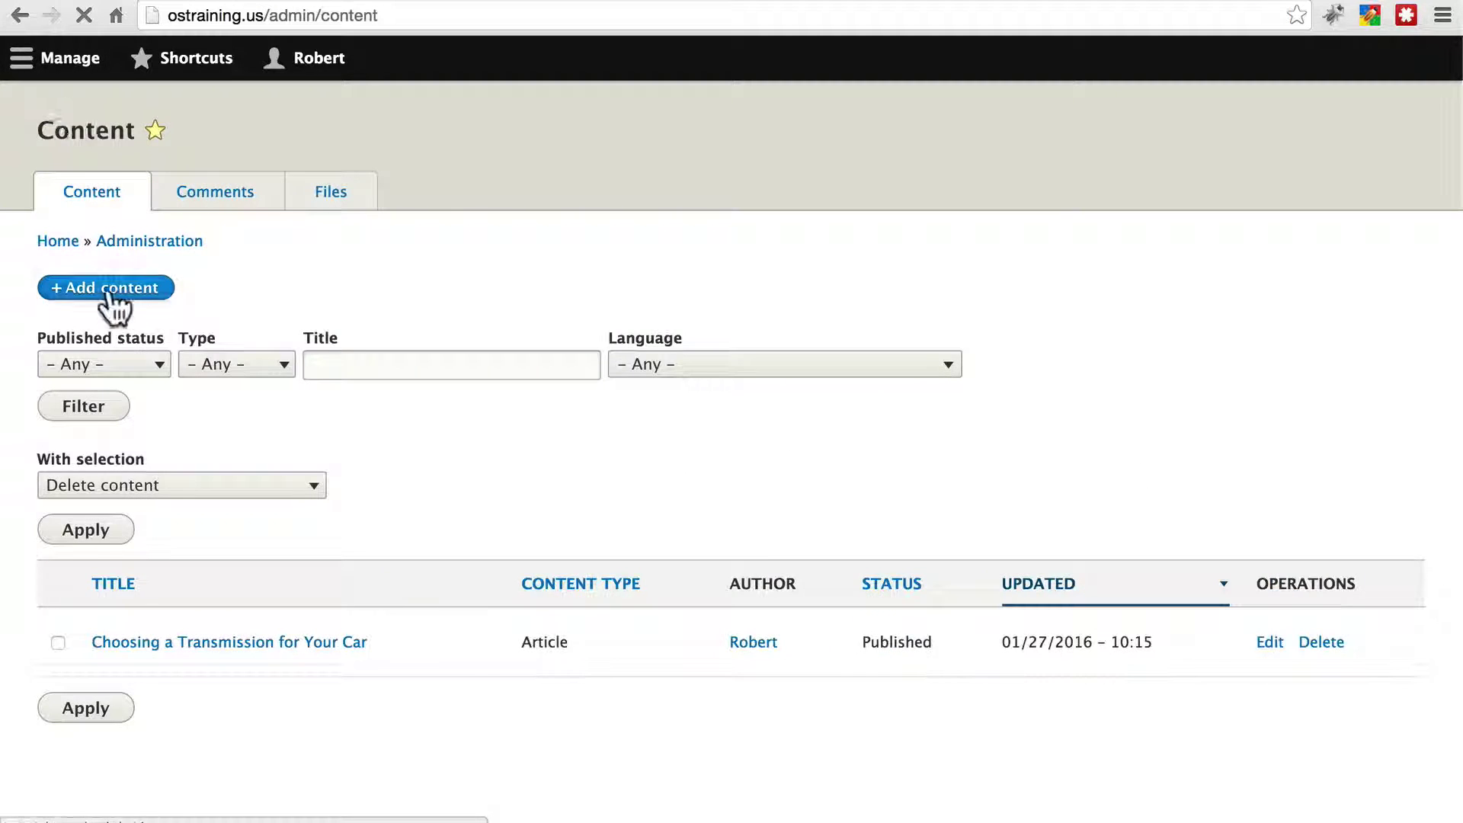
left_click(103, 278)
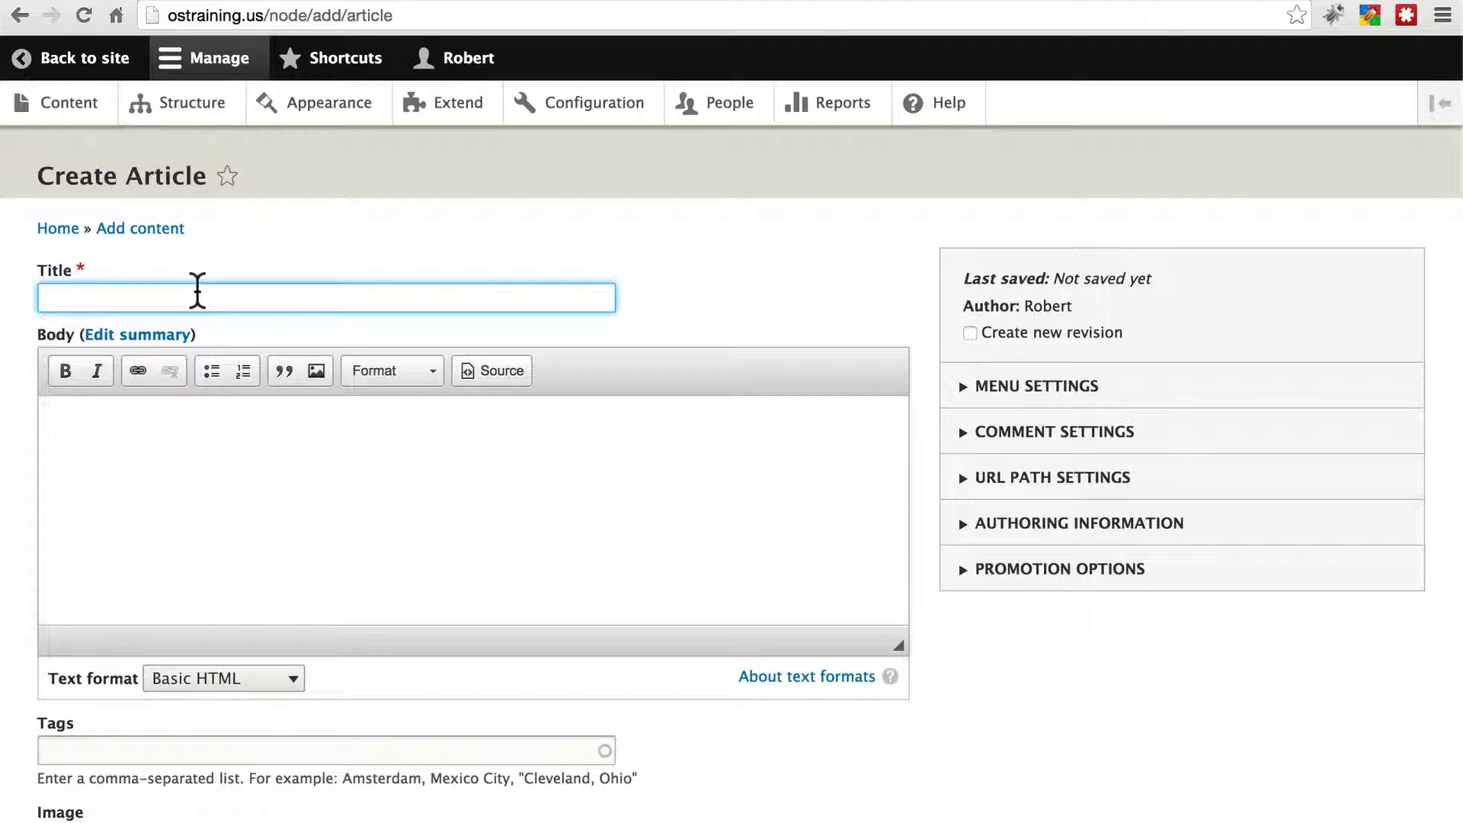
type("The Fastest Cars in Europle")
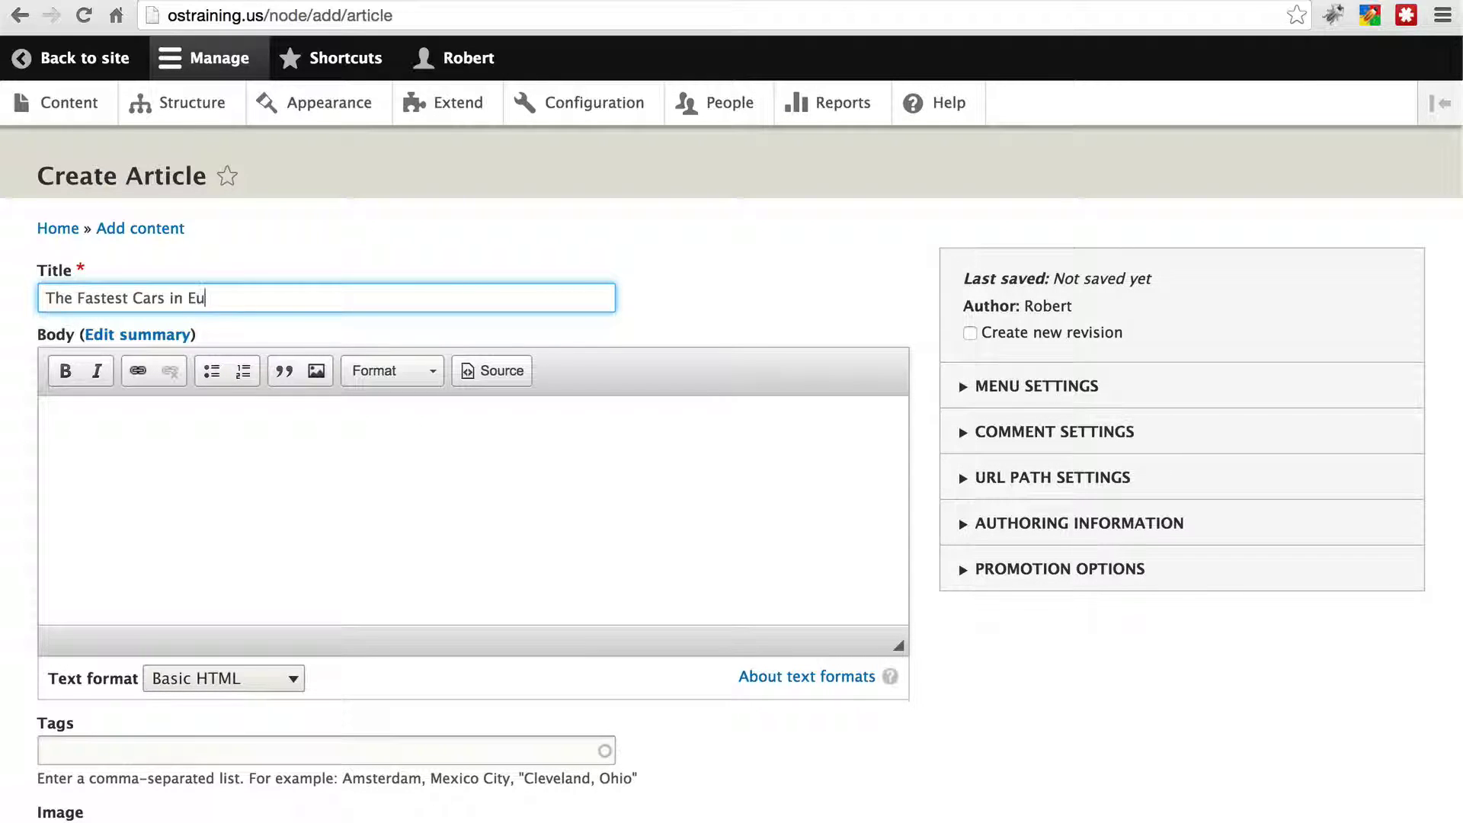
key("BackSpace")
key("BackSpace")
type("e")
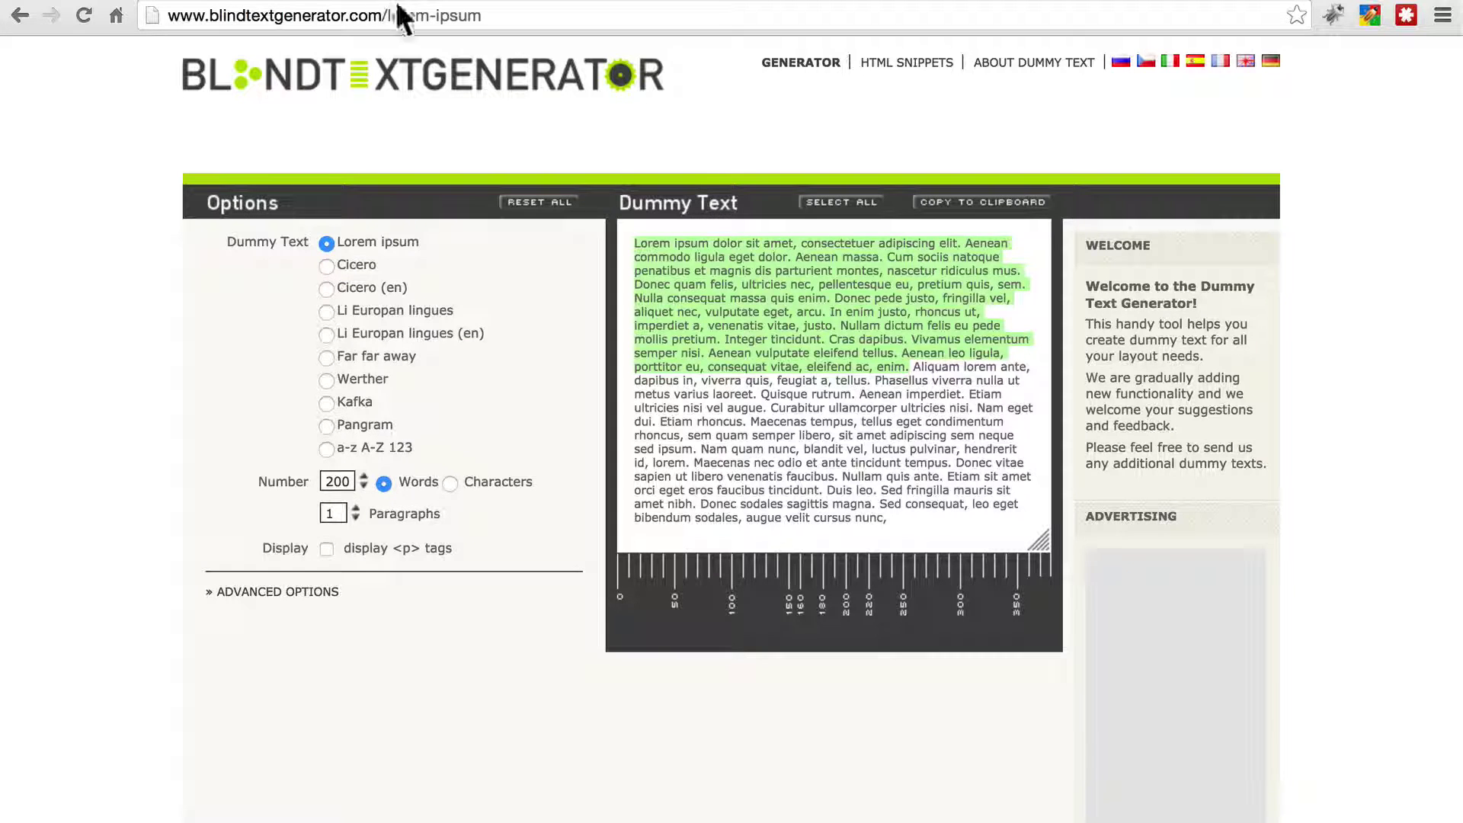
right_click(846, 294)
left_click(889, 332)
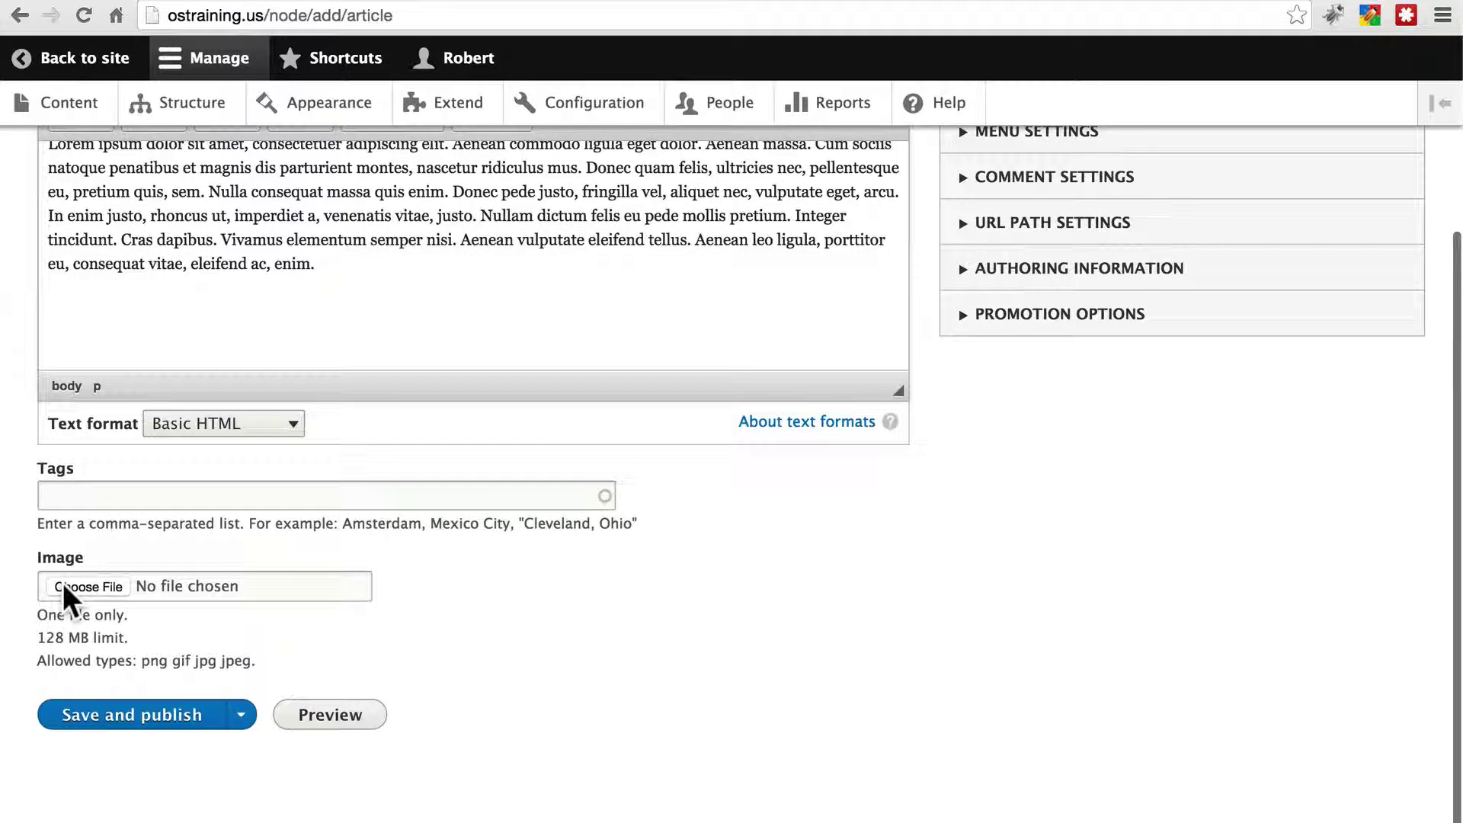
- Upload Mehdi_Bennani_2009_WTCC_Marrakech.jpg as the article image with alternative text 'car'
left_click(64, 586)
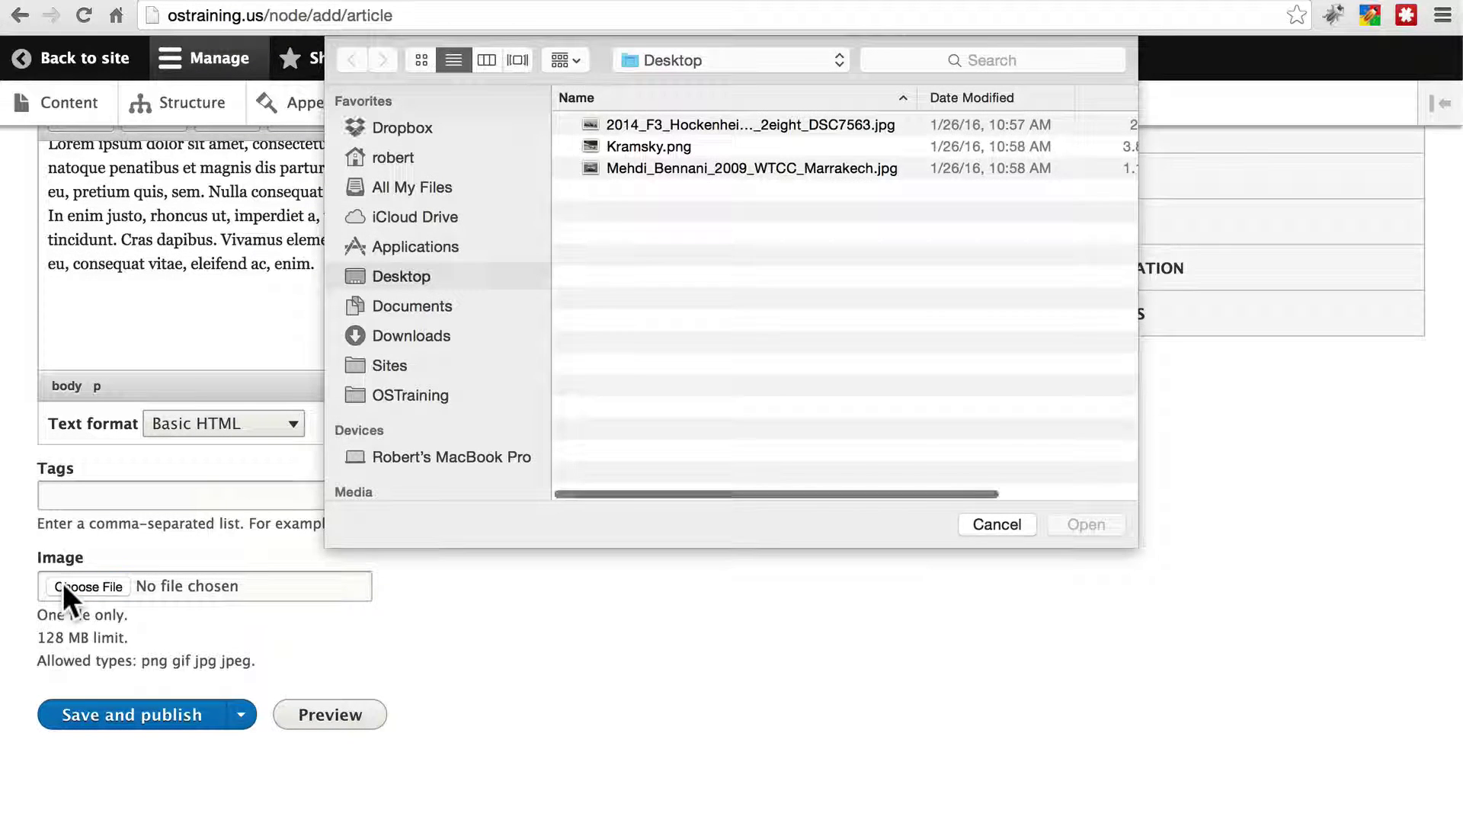
left_click(631, 169)
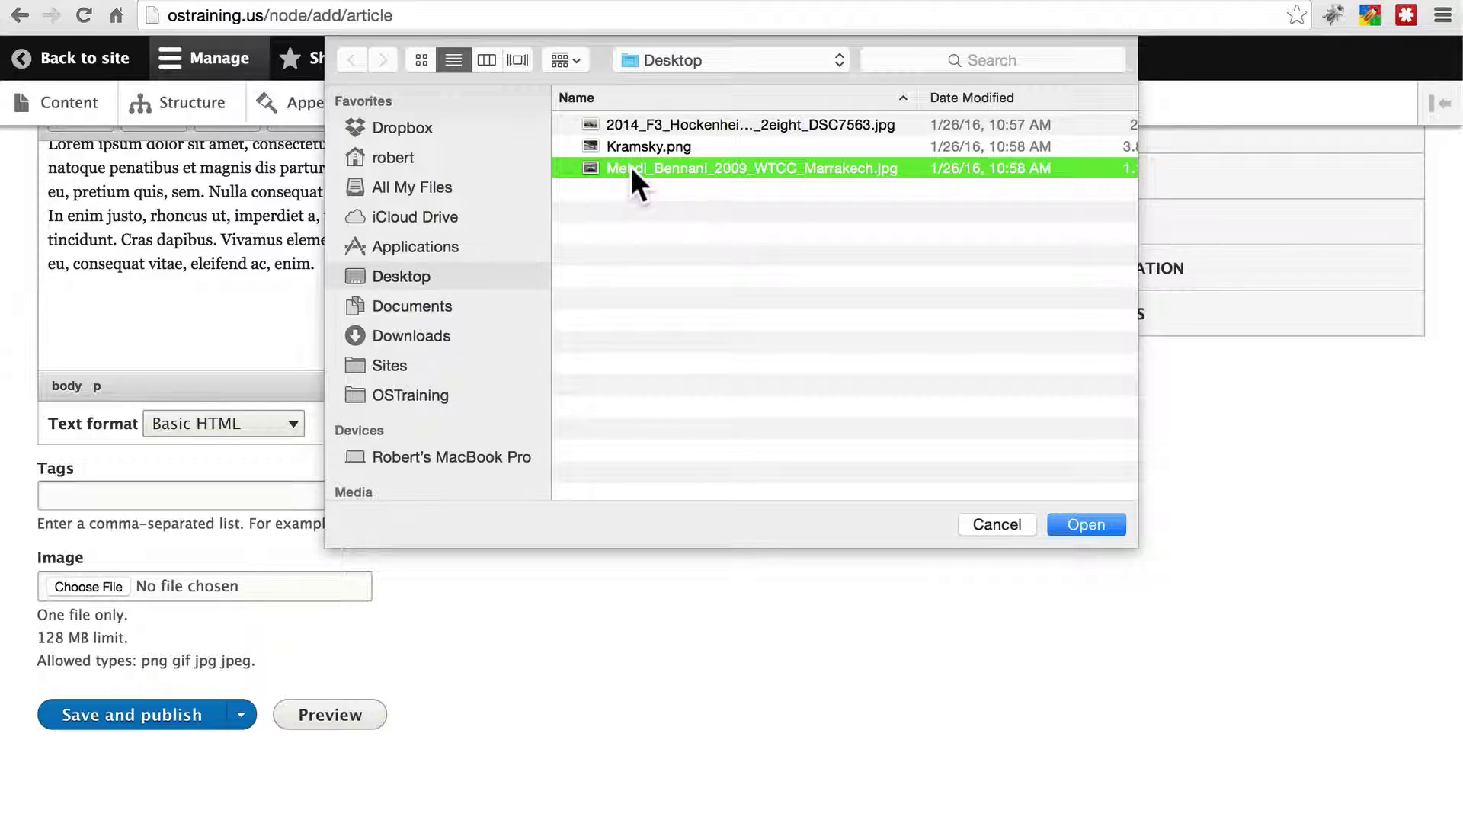
key("space")
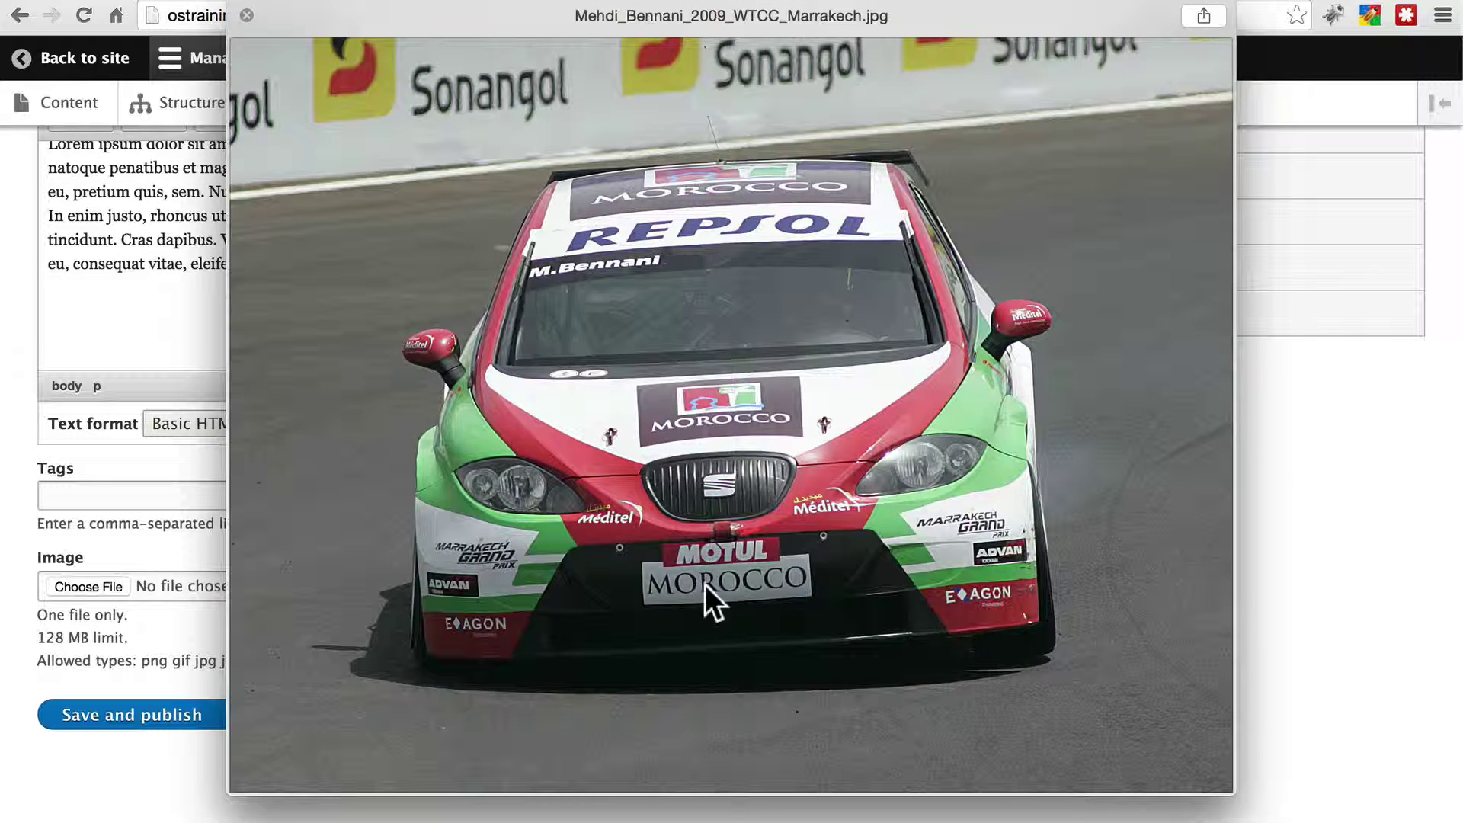
left_click(246, 16)
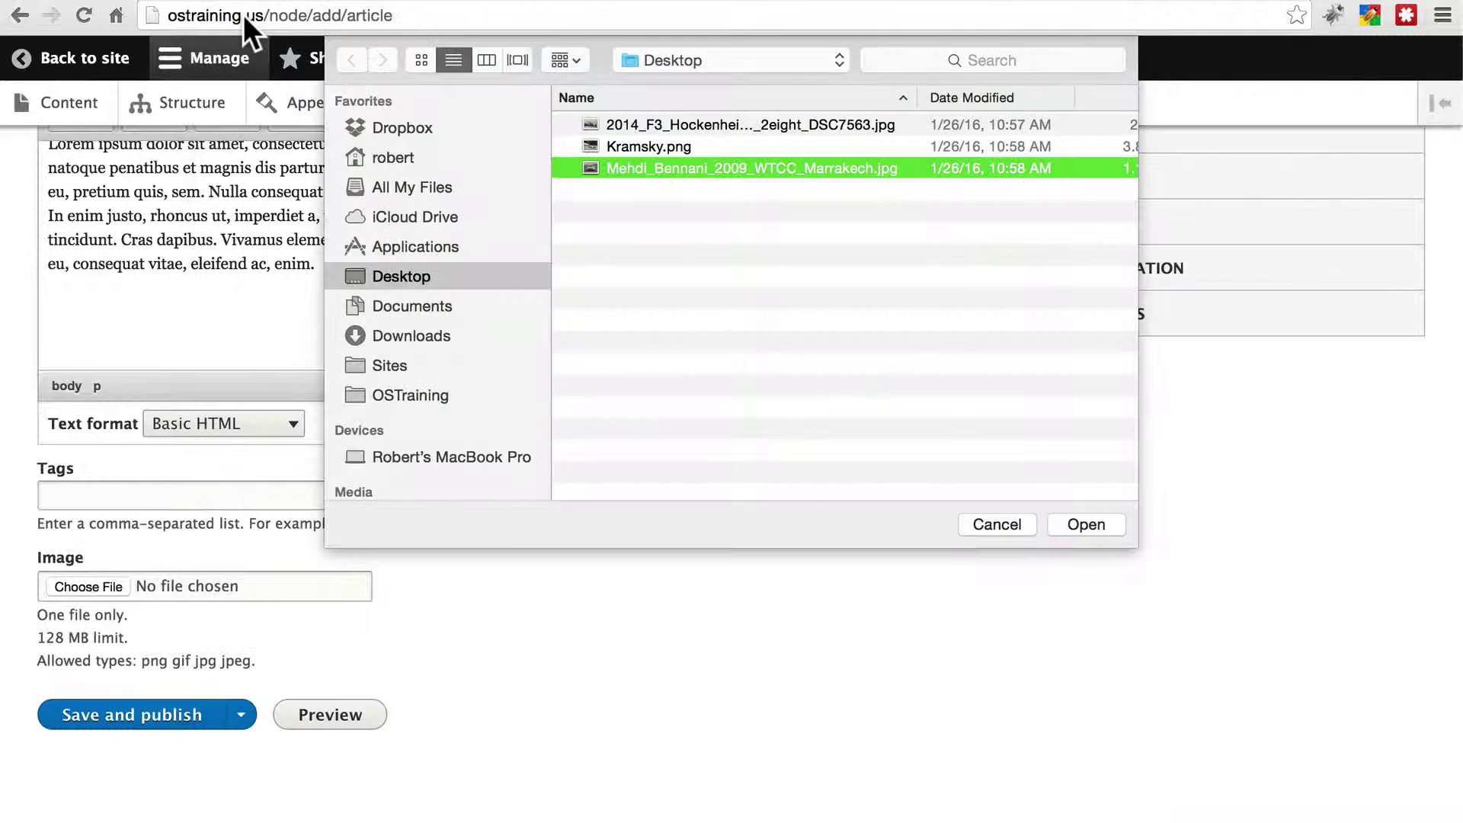
left_click(1085, 519)
left_click(391, 712)
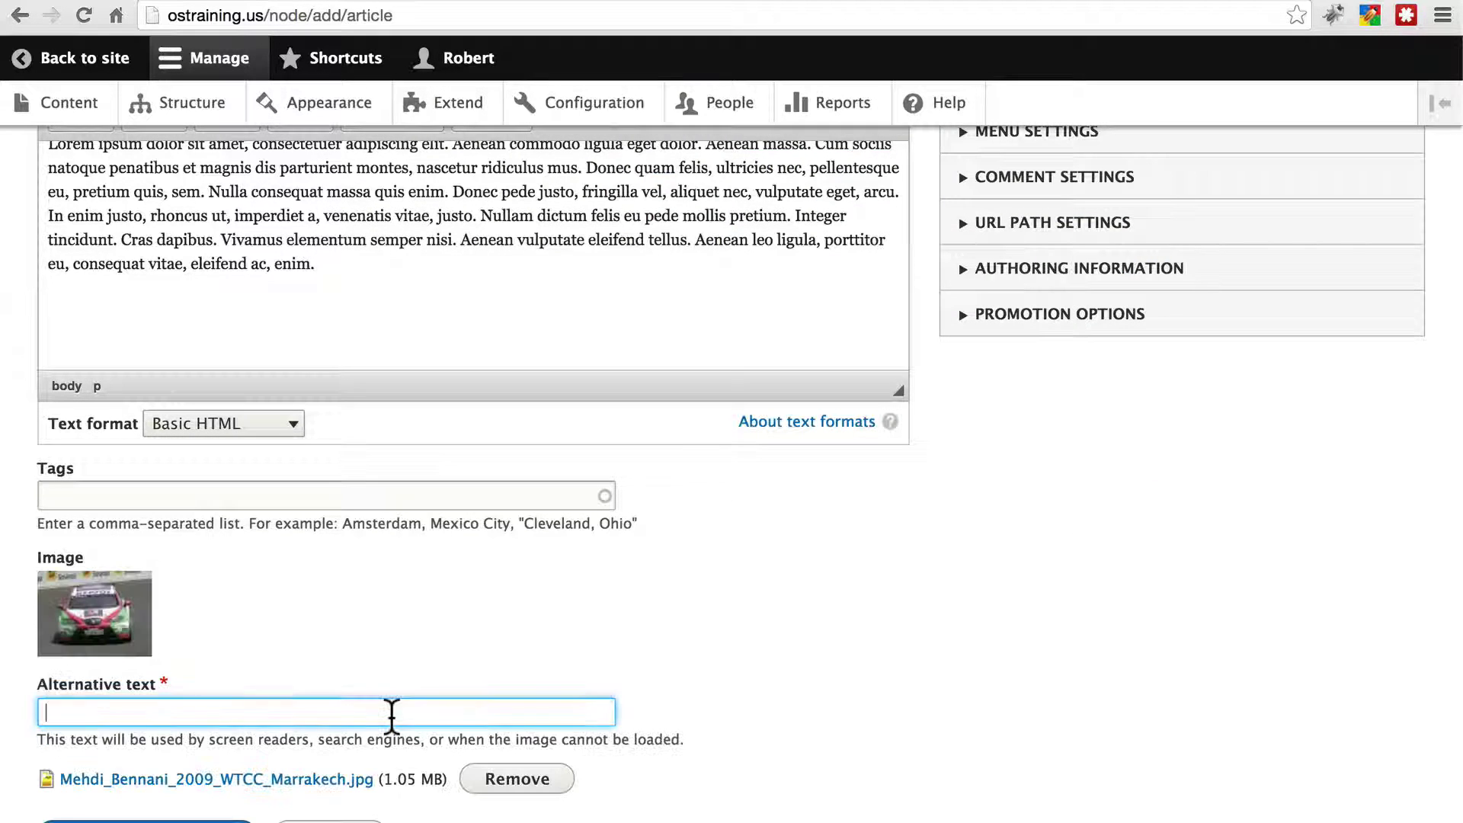
type("car")
scroll(147, 724, "down", 2)
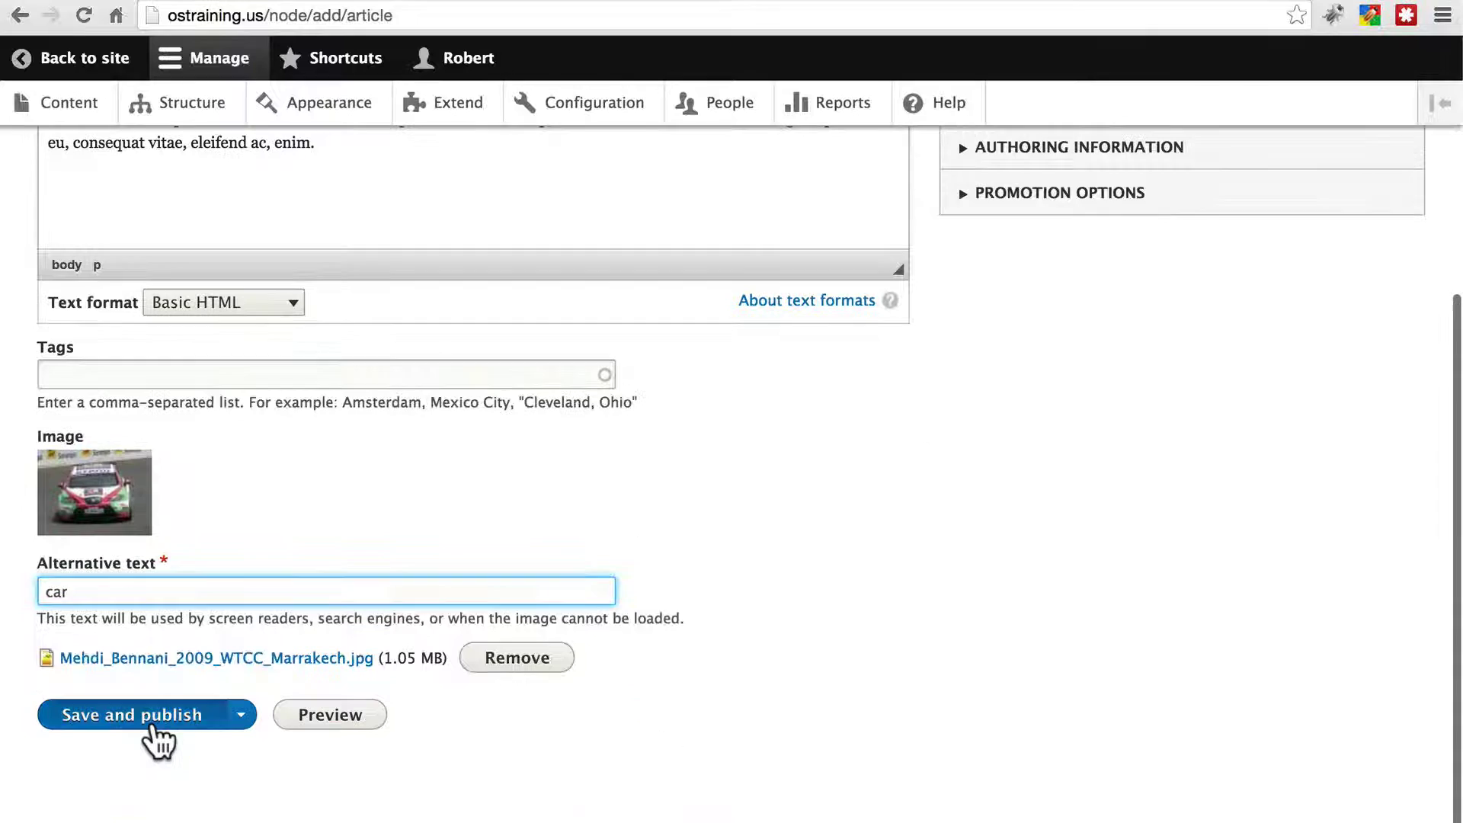
- Save and publish the article, then scroll its node/3 page to view the car photo
left_click(147, 720)
scroll(807, 360, "down", 4)
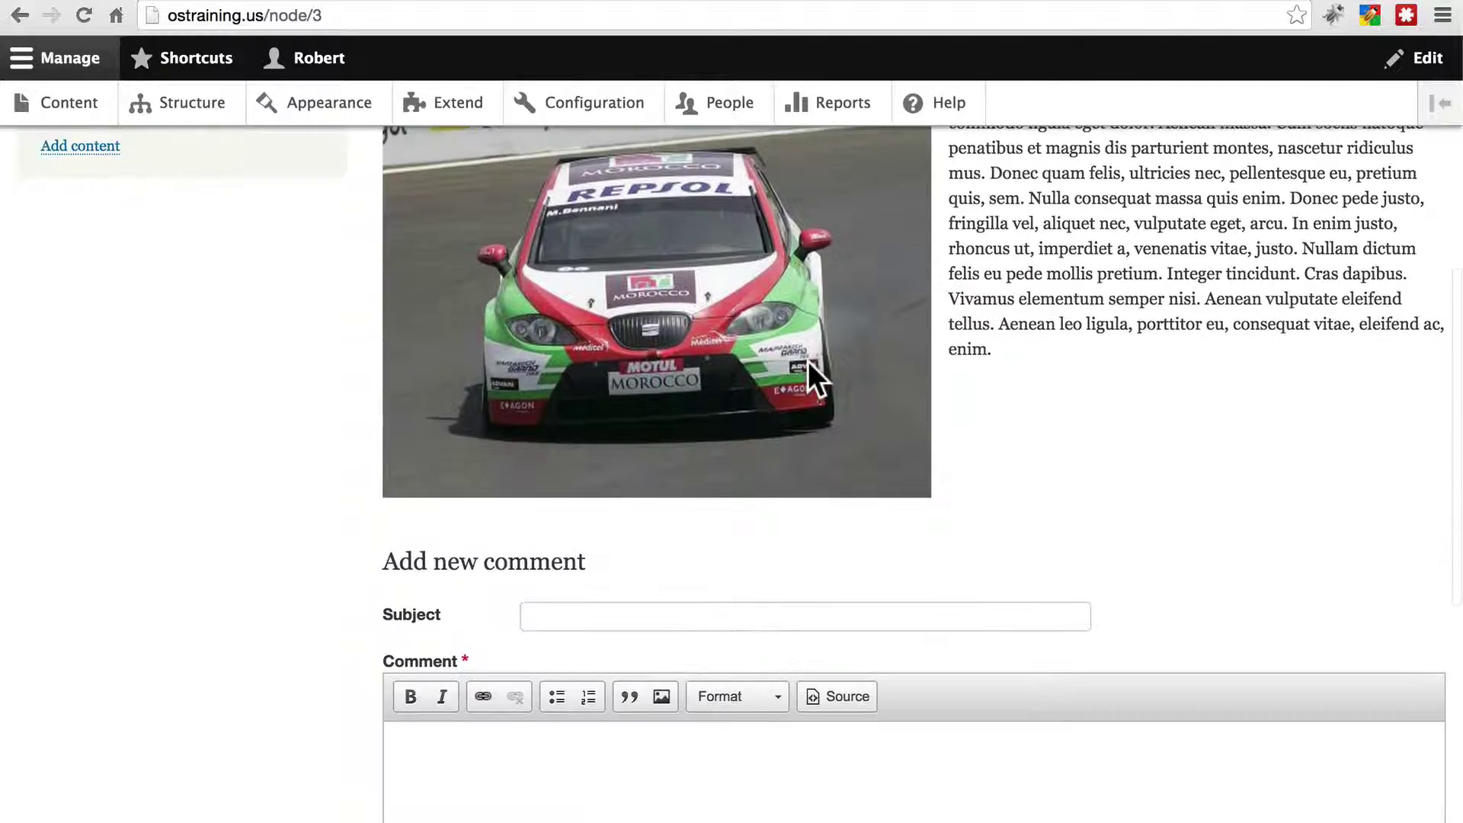
scroll(808, 360, "up", 2)
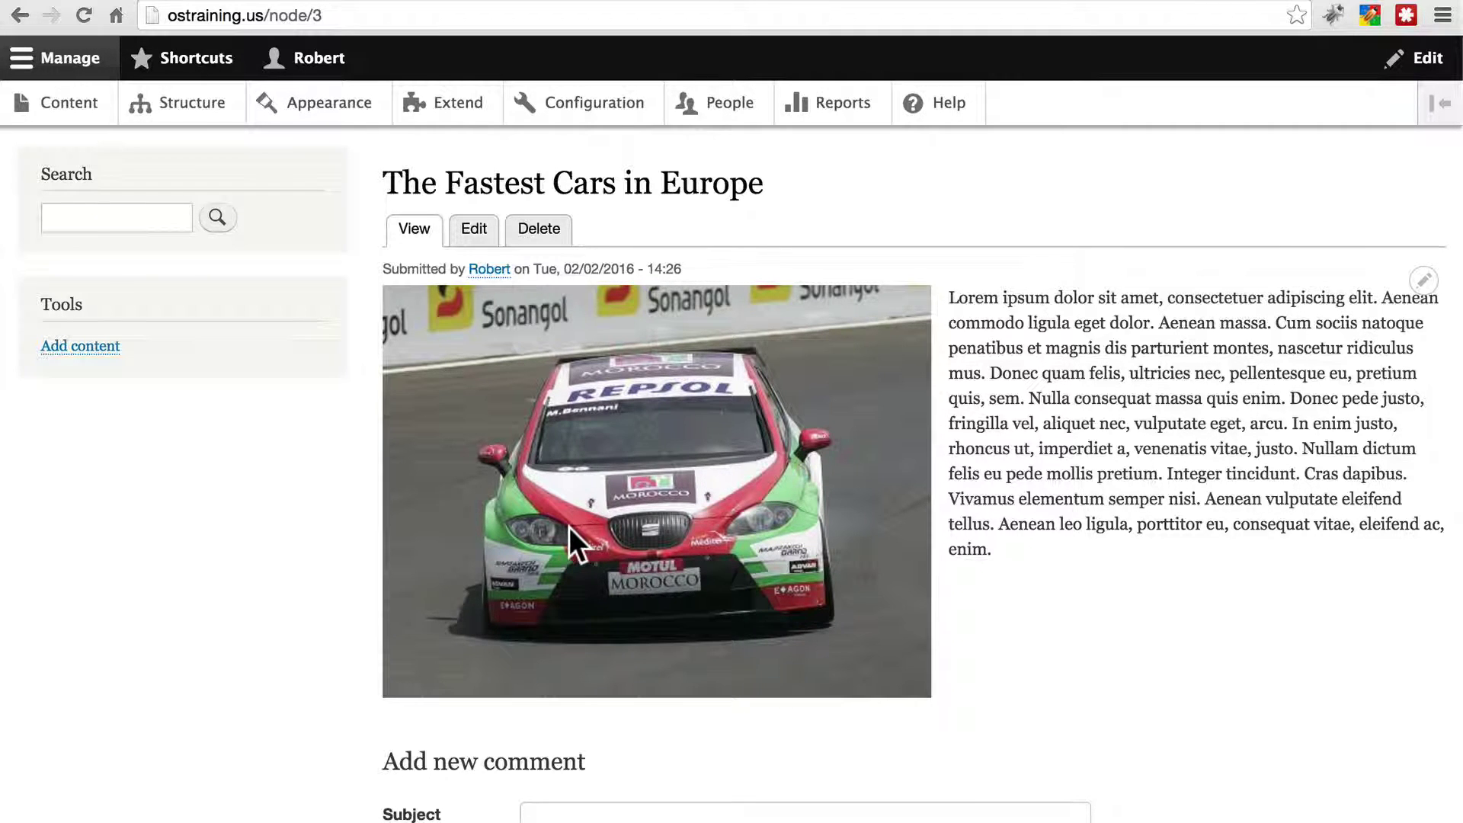
- Open the article's car image in a new tab to view it alone
right_click(565, 382)
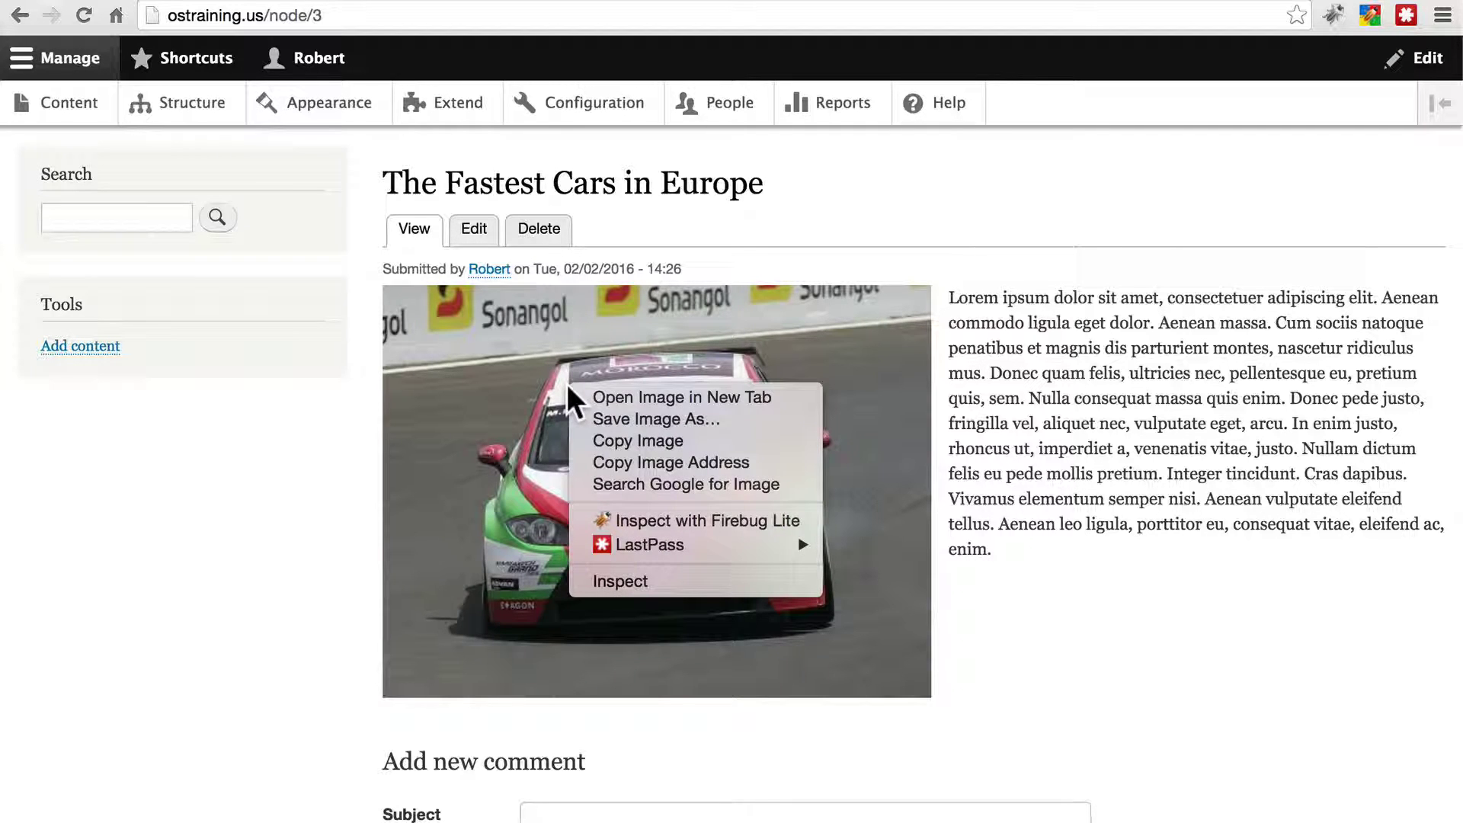
left_click(588, 387)
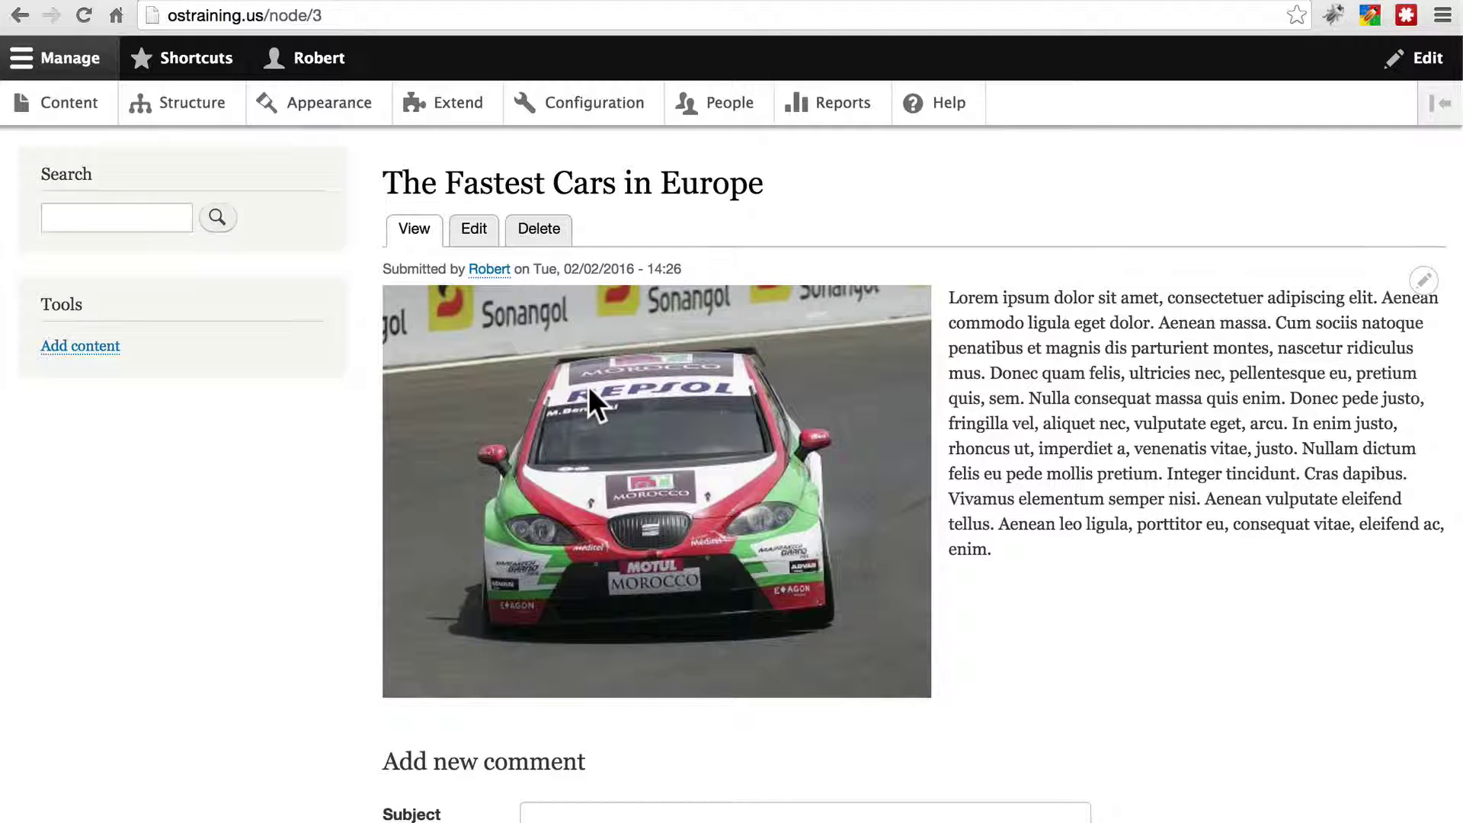
left_click(396, 2)
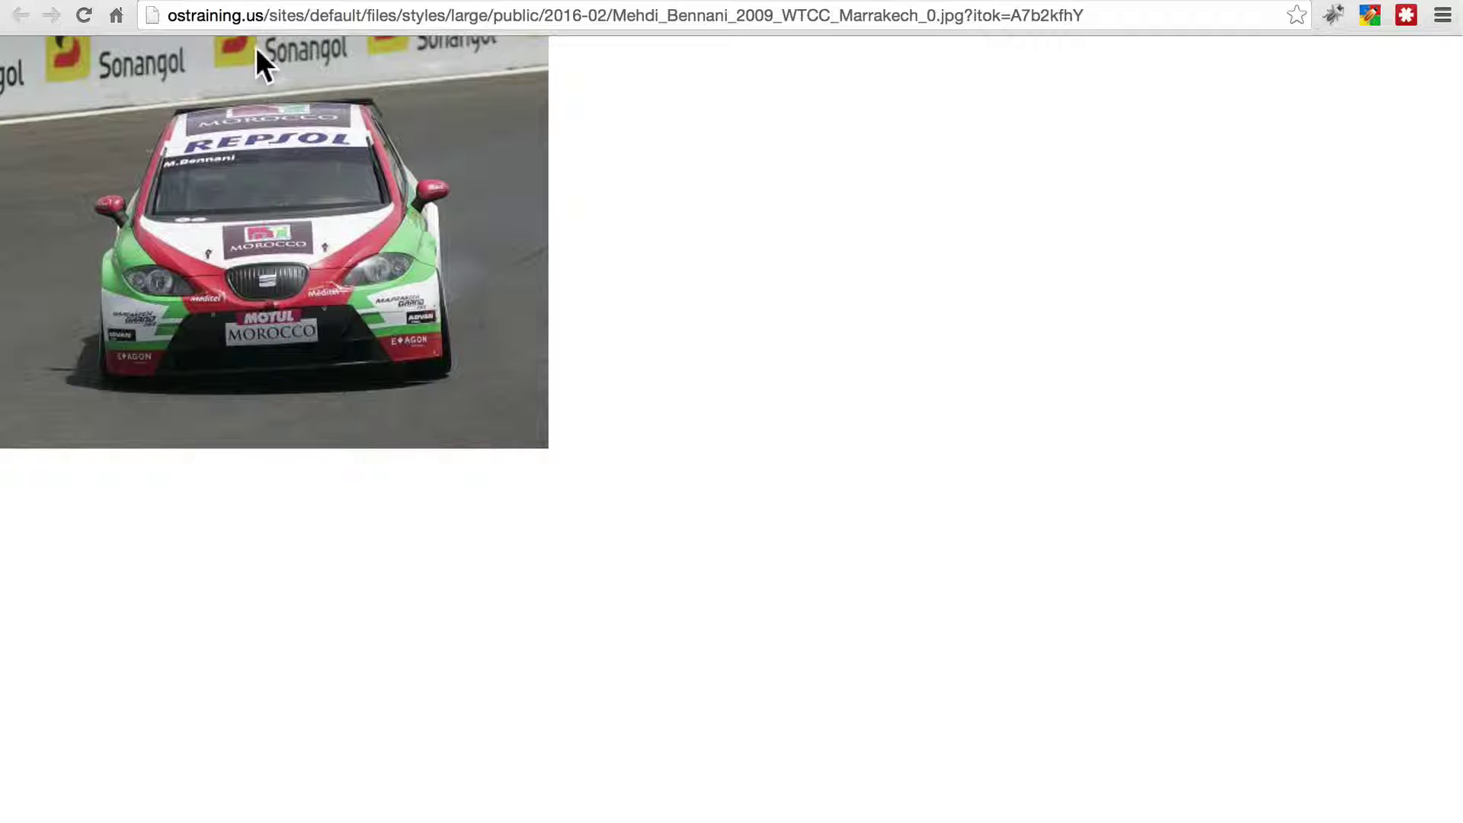
- Switch to Finder and Quick Look the original 2280×1716 car photo for comparison
key("super+Tab")
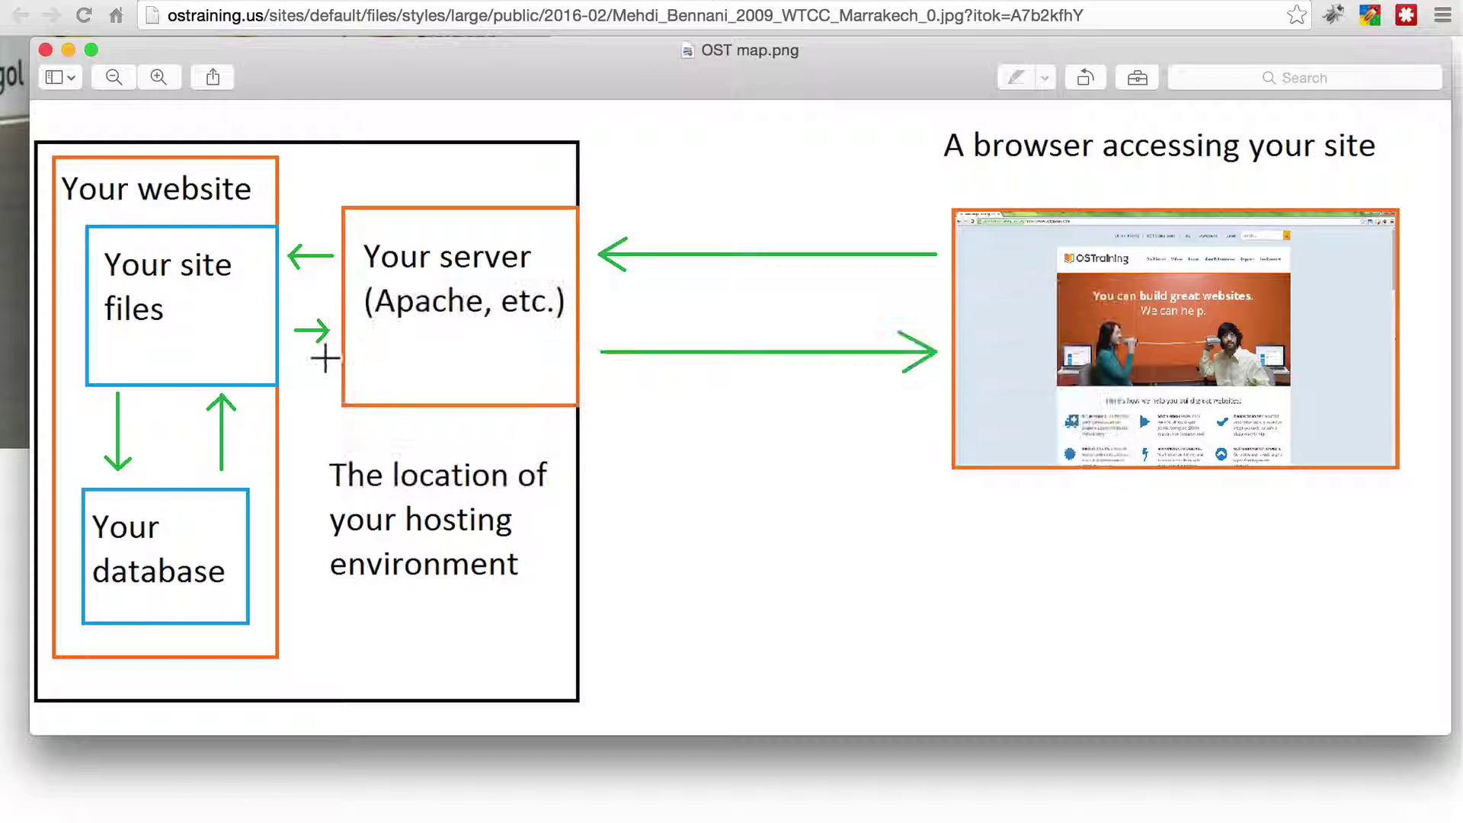
key("super+Tab")
key("super+Tab")
key("super+Tab")
key("super+Tab")
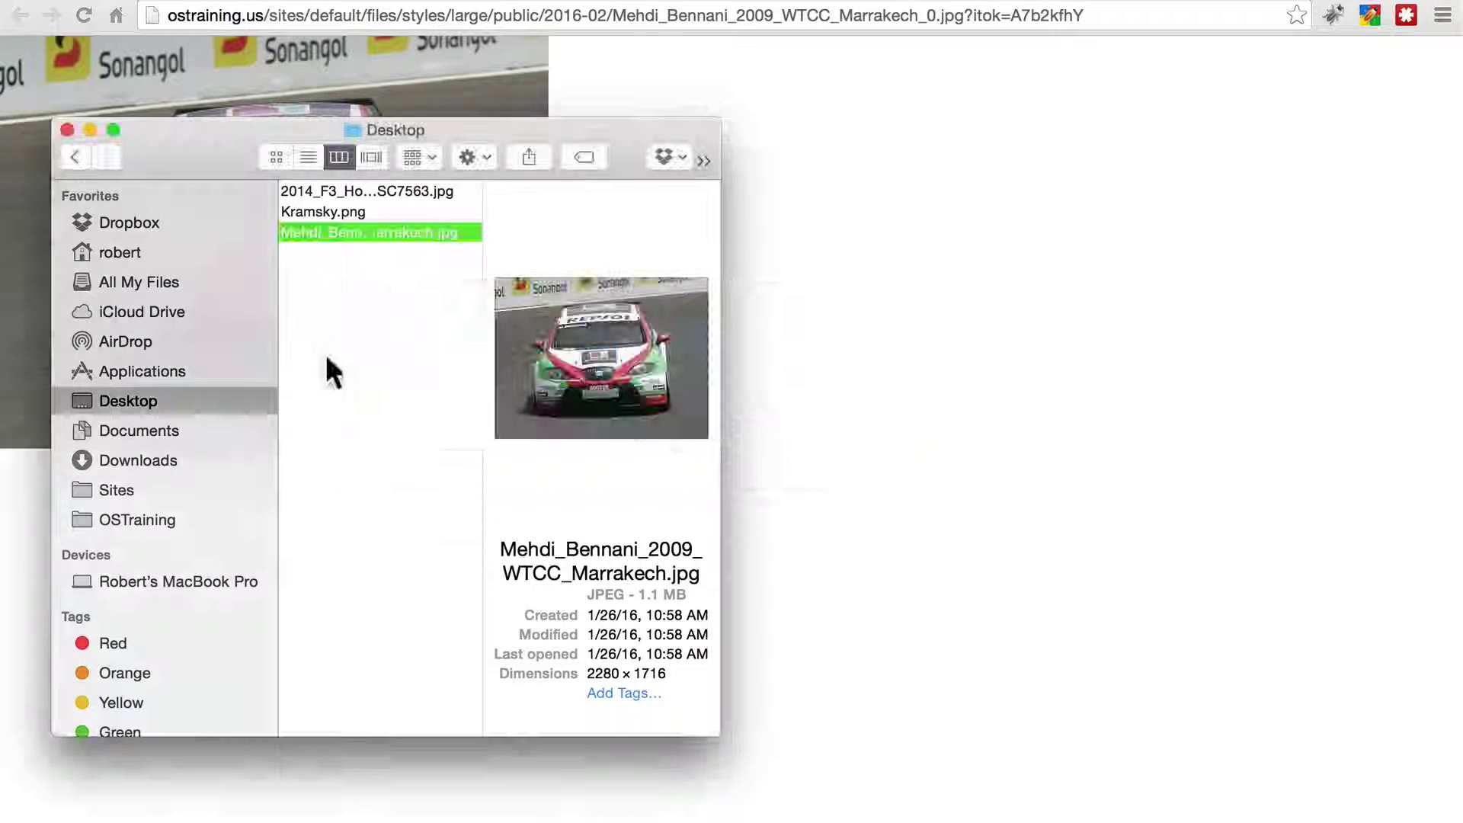
key("space")
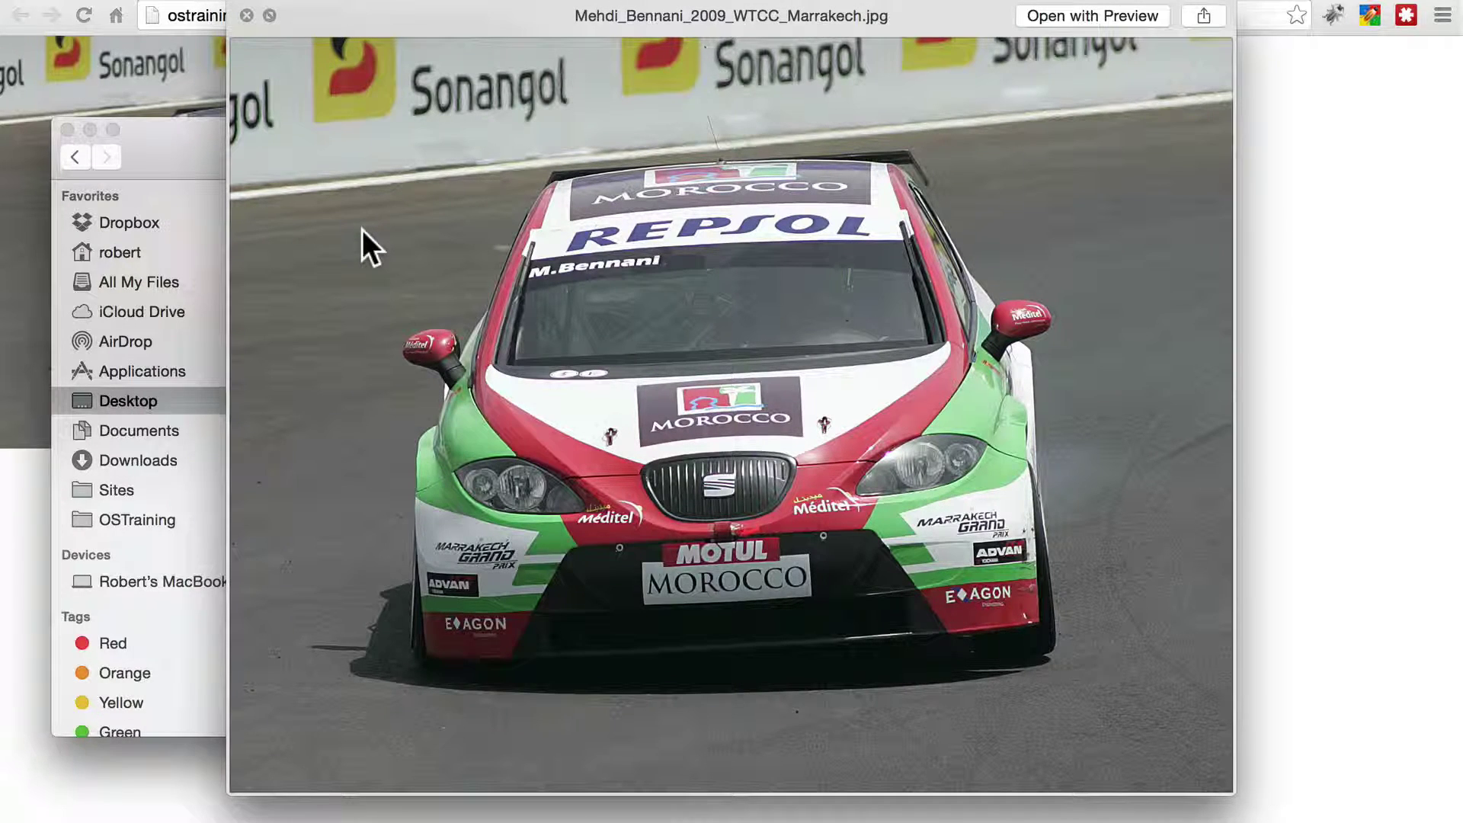
key("space")
- Return to the browser and go to Configuration > Media > Image styles again
left_click(192, 6)
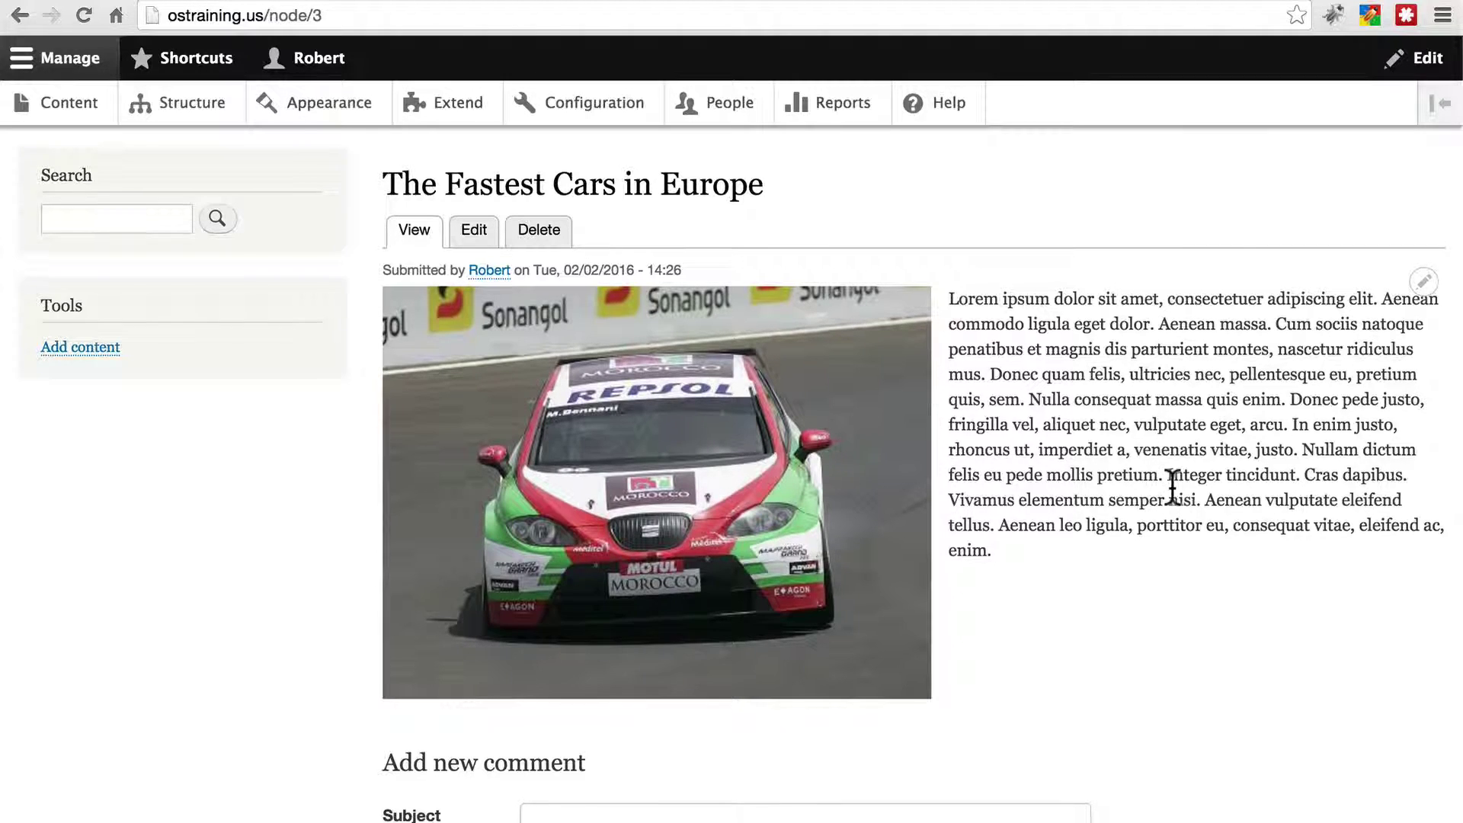
scroll(1178, 503, "up", 4)
scroll(1172, 492, "up", 2)
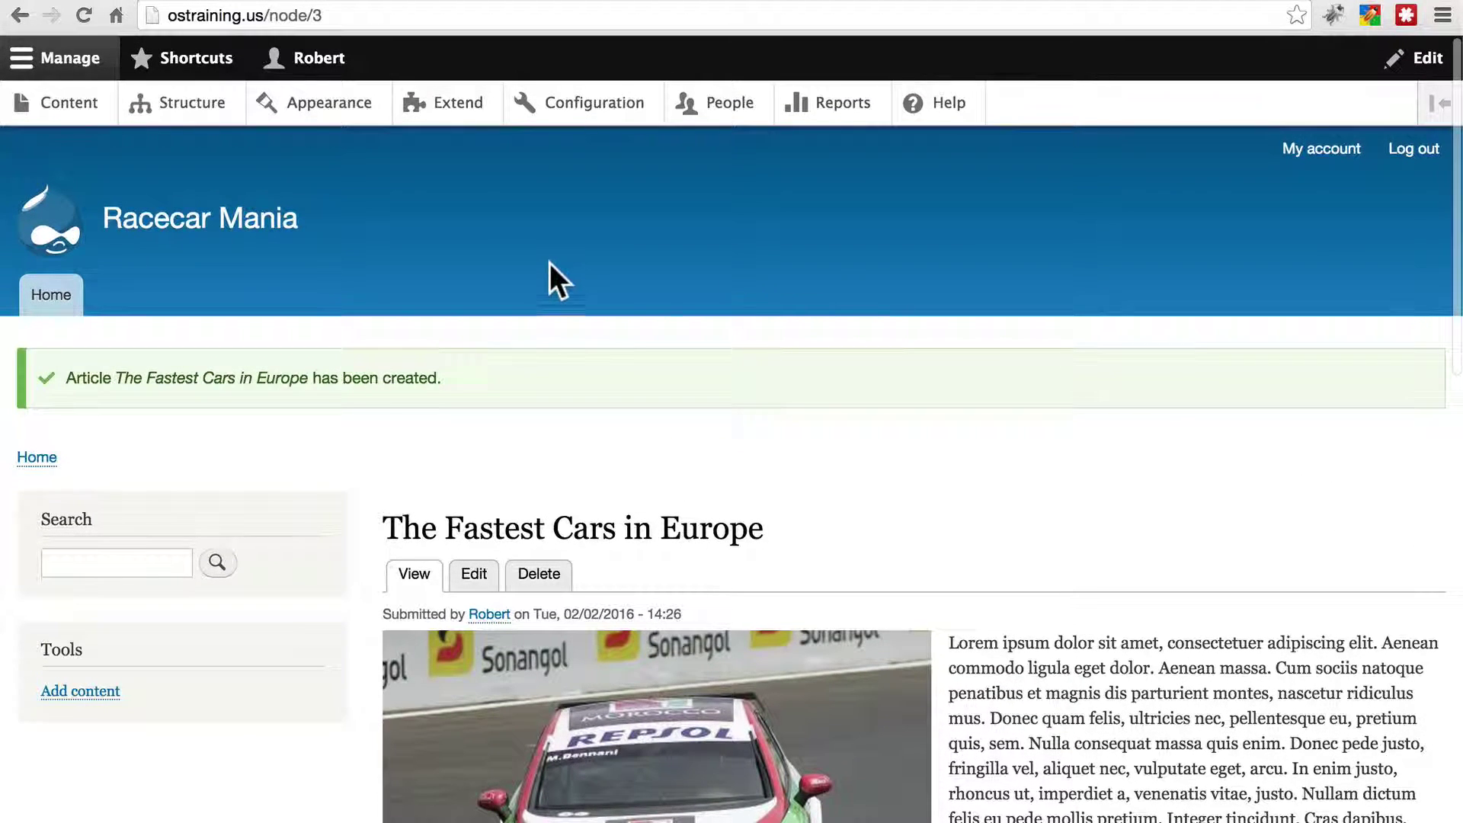
left_click(573, 107)
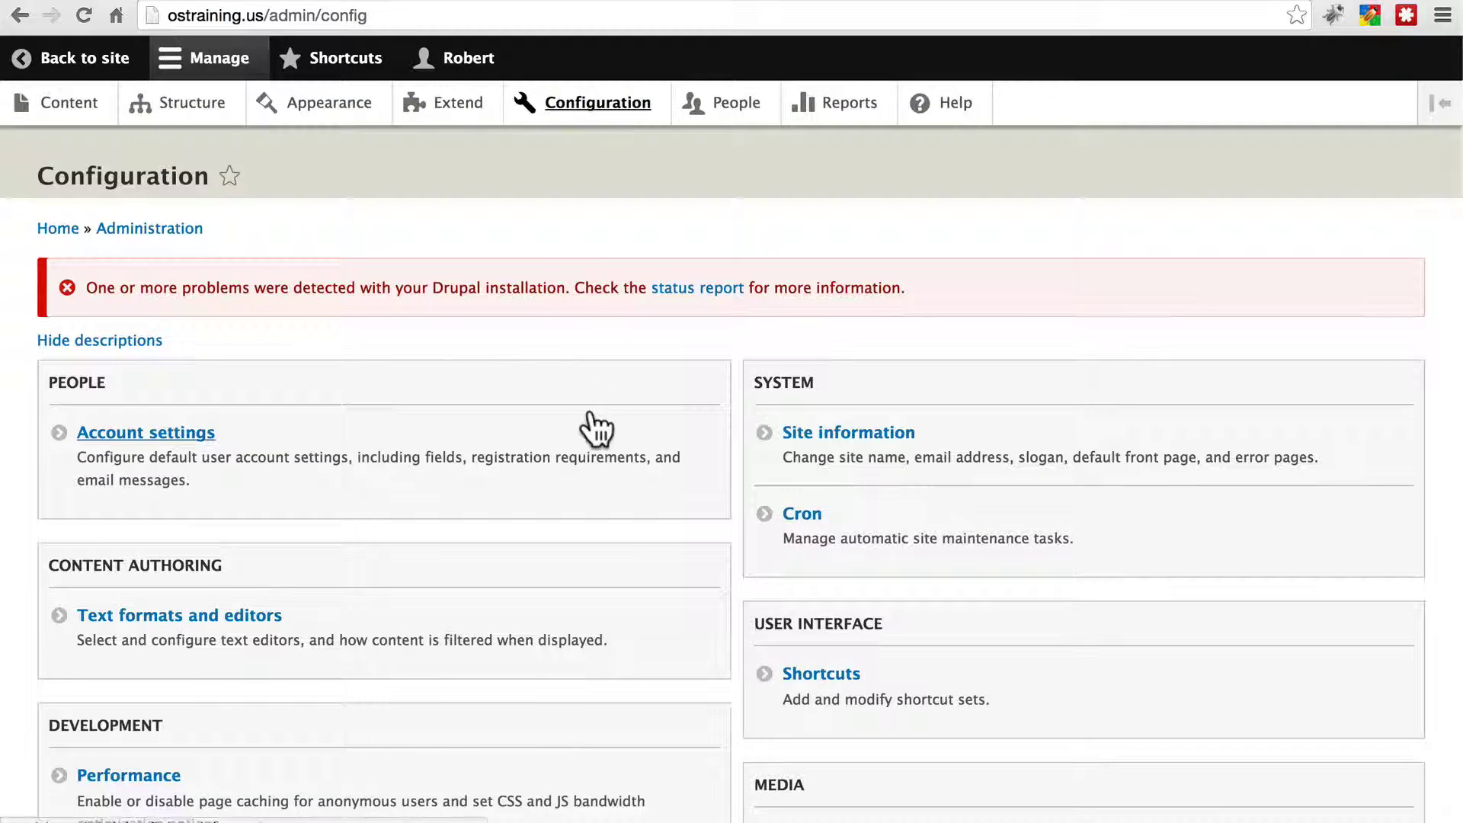
scroll(587, 427, "down", 5)
left_click(858, 504)
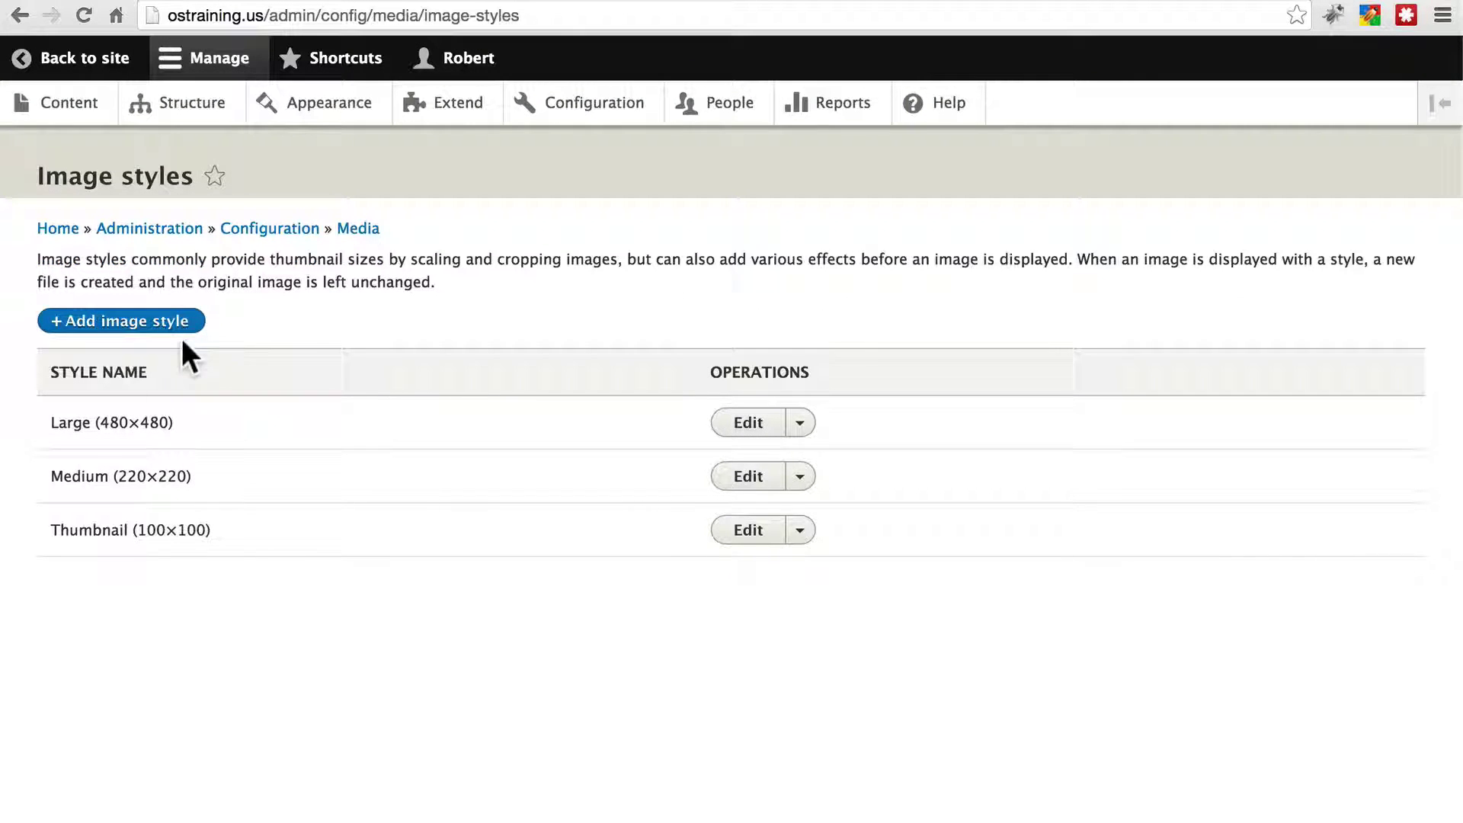
- Add a new image style named 'Tall' (machine name tall) and show its effect options
left_click(177, 324)
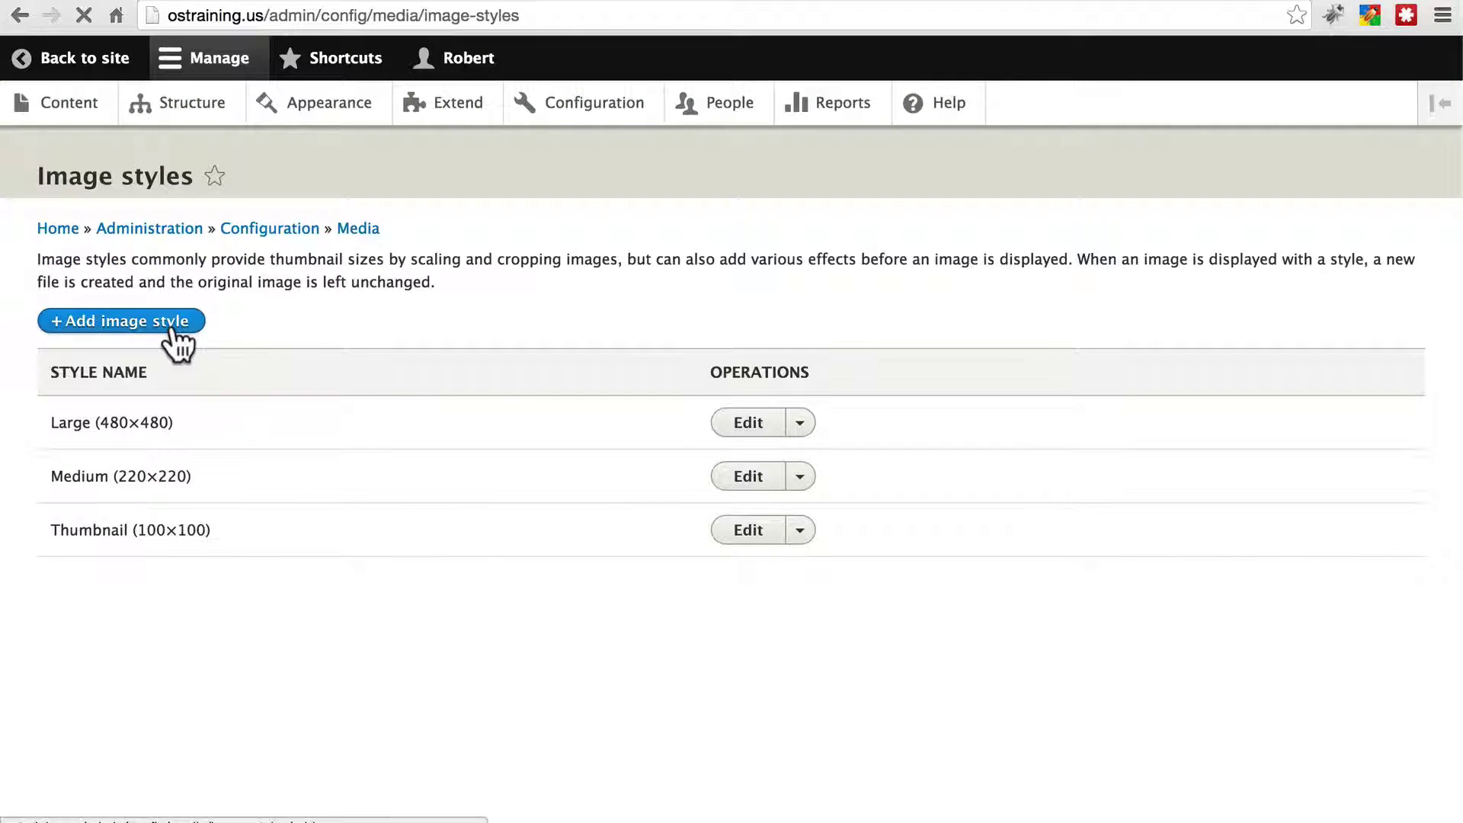
left_click(216, 298)
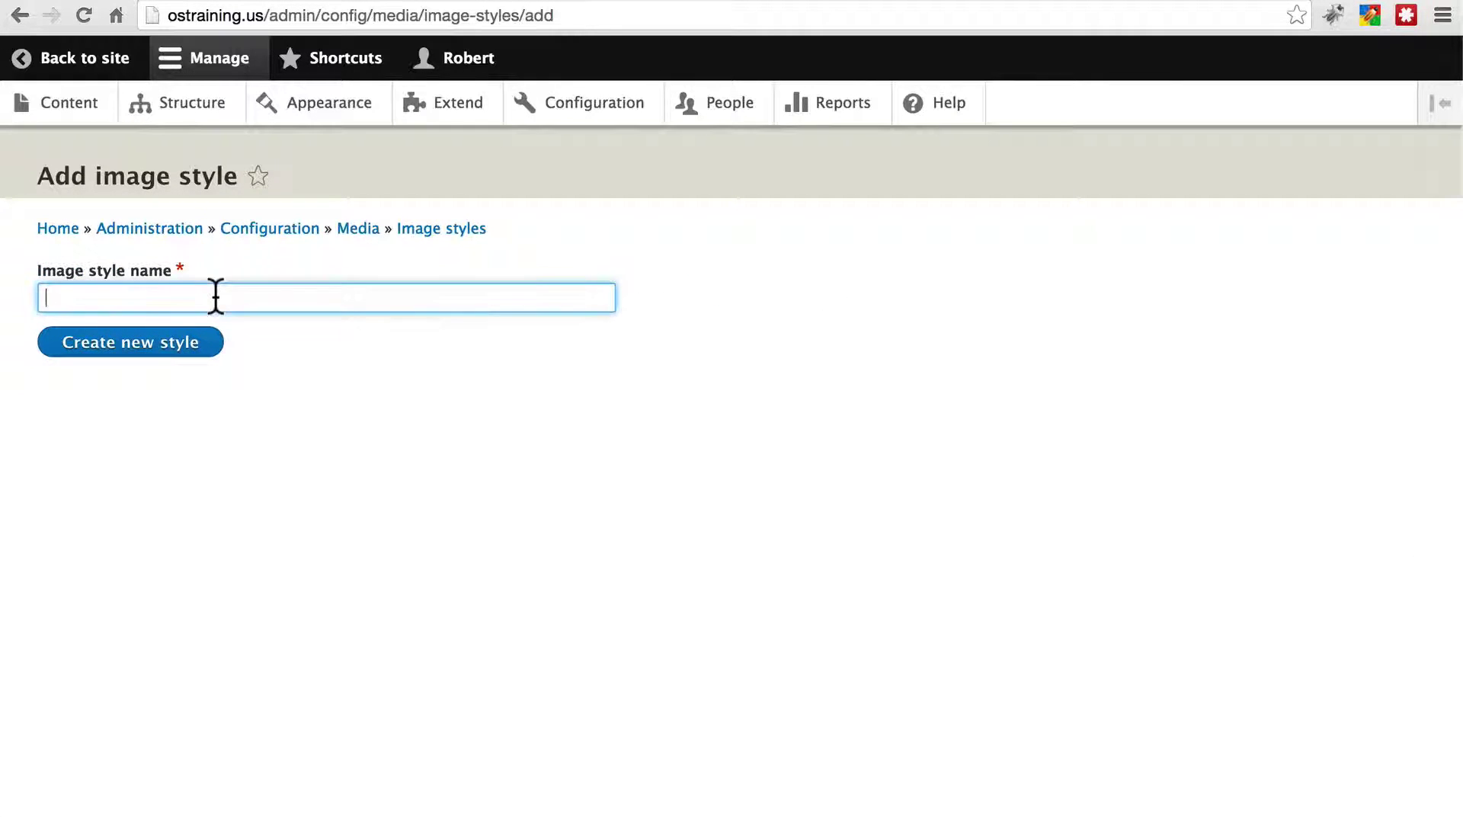
type("Tall")
left_click(154, 345)
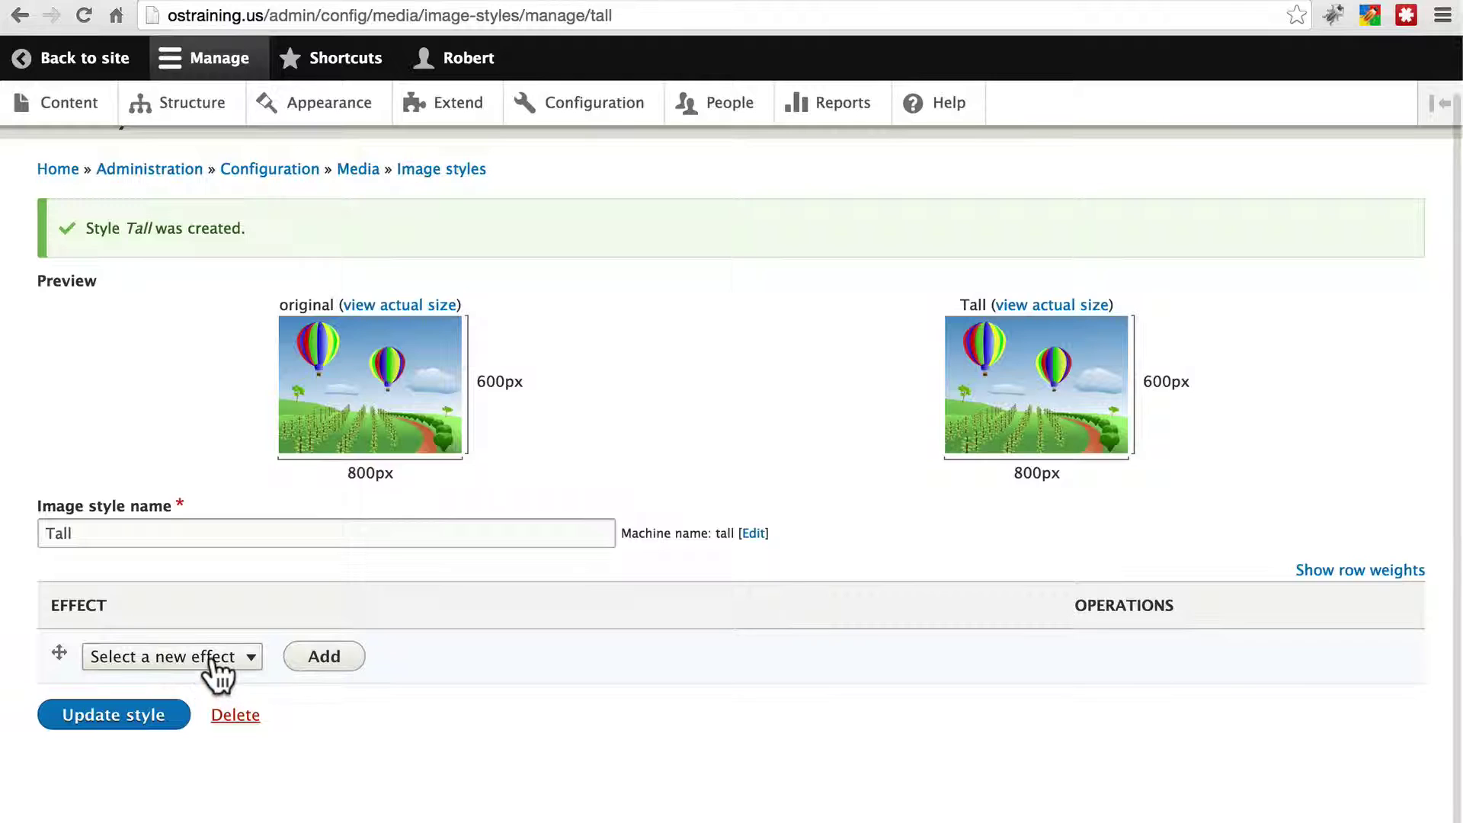
left_click(245, 660)
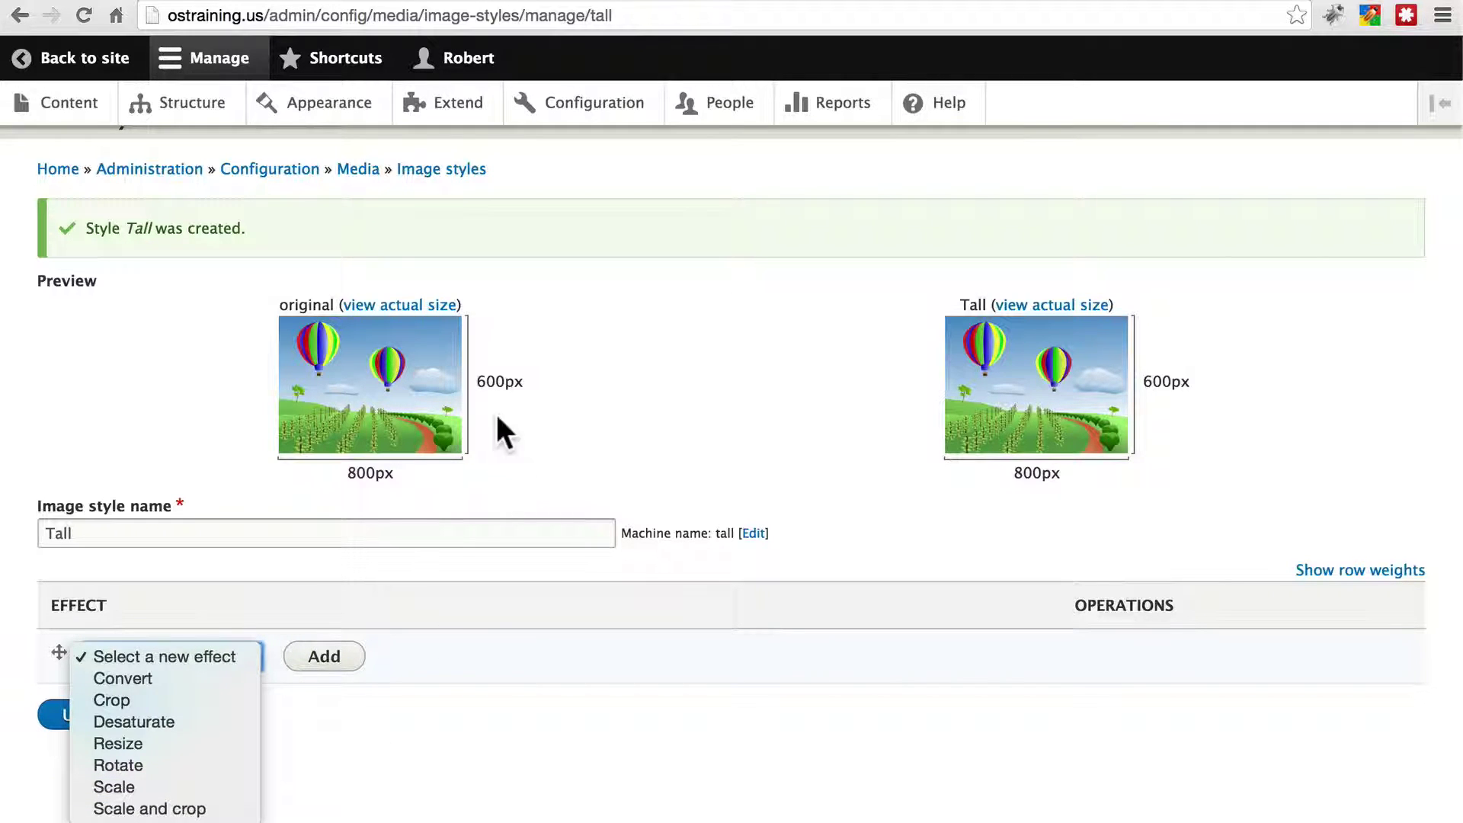
- Choose Scale in the Tall style's 'Select a new effect' dropdown
left_click(161, 785)
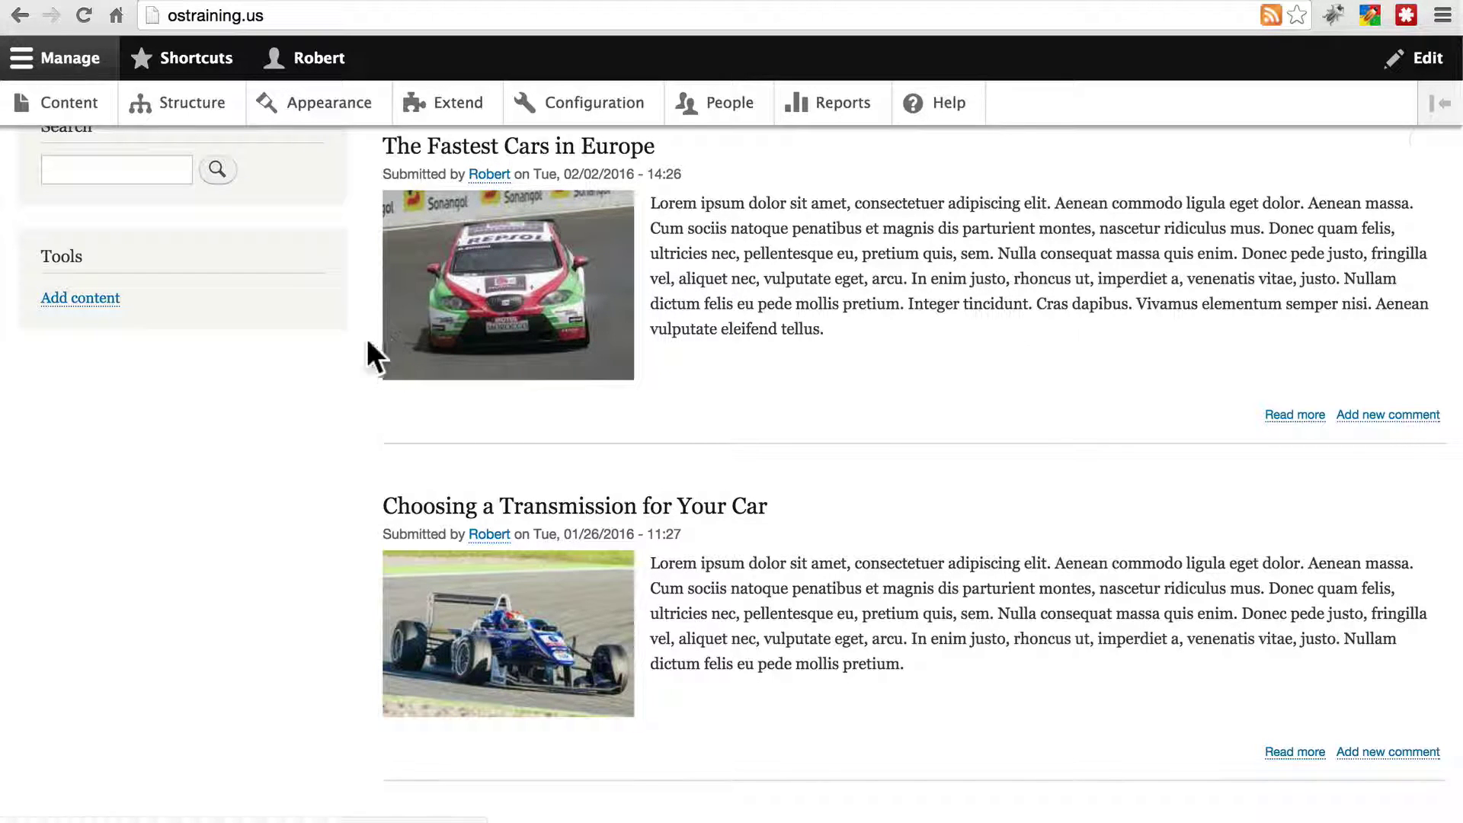
scroll(647, 333, "up", 1)
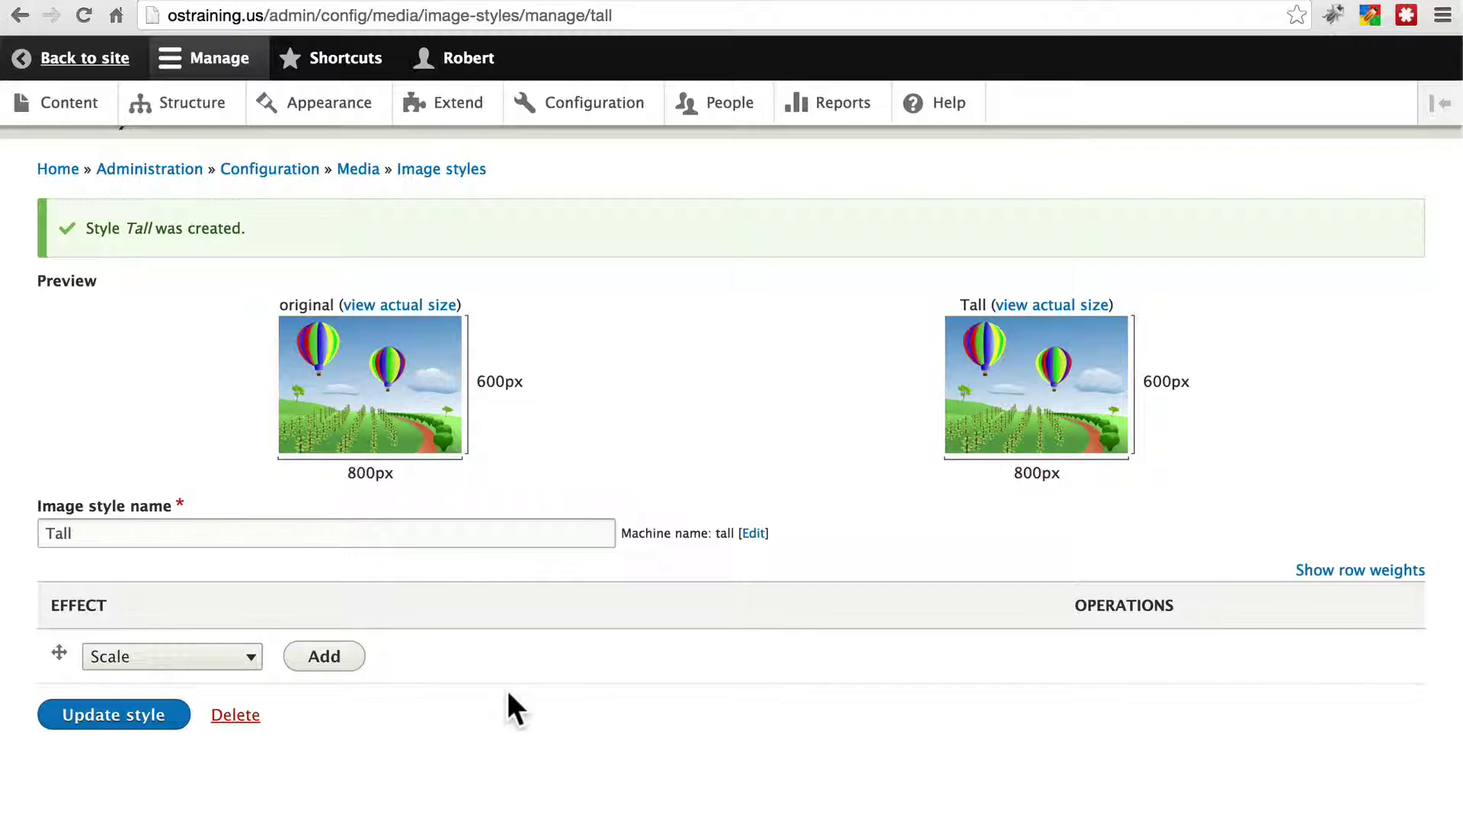
- Add a Scale and crop effect with width 150 and height 300 to the Tall style
left_click(223, 660)
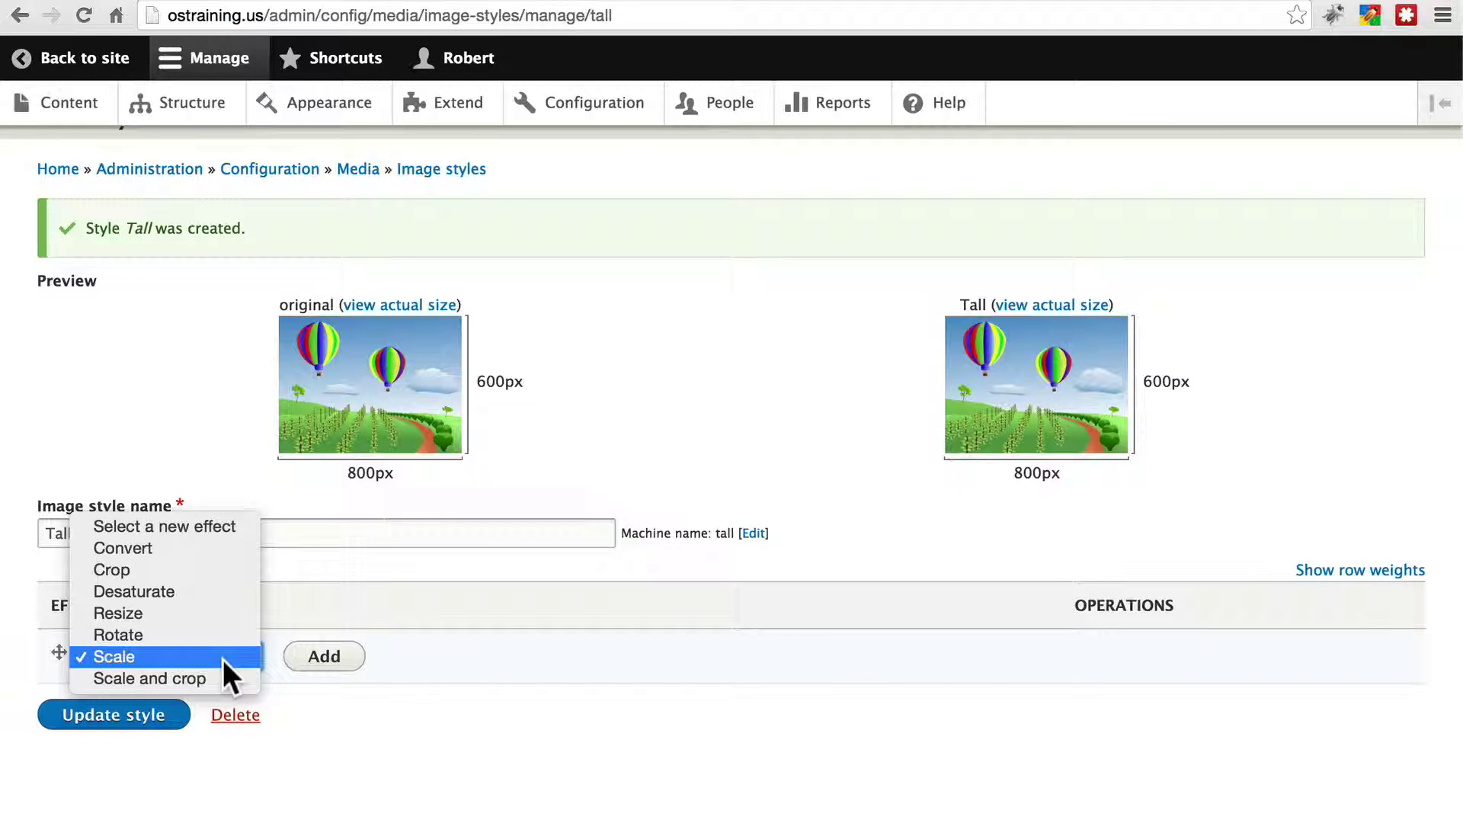
left_click(192, 678)
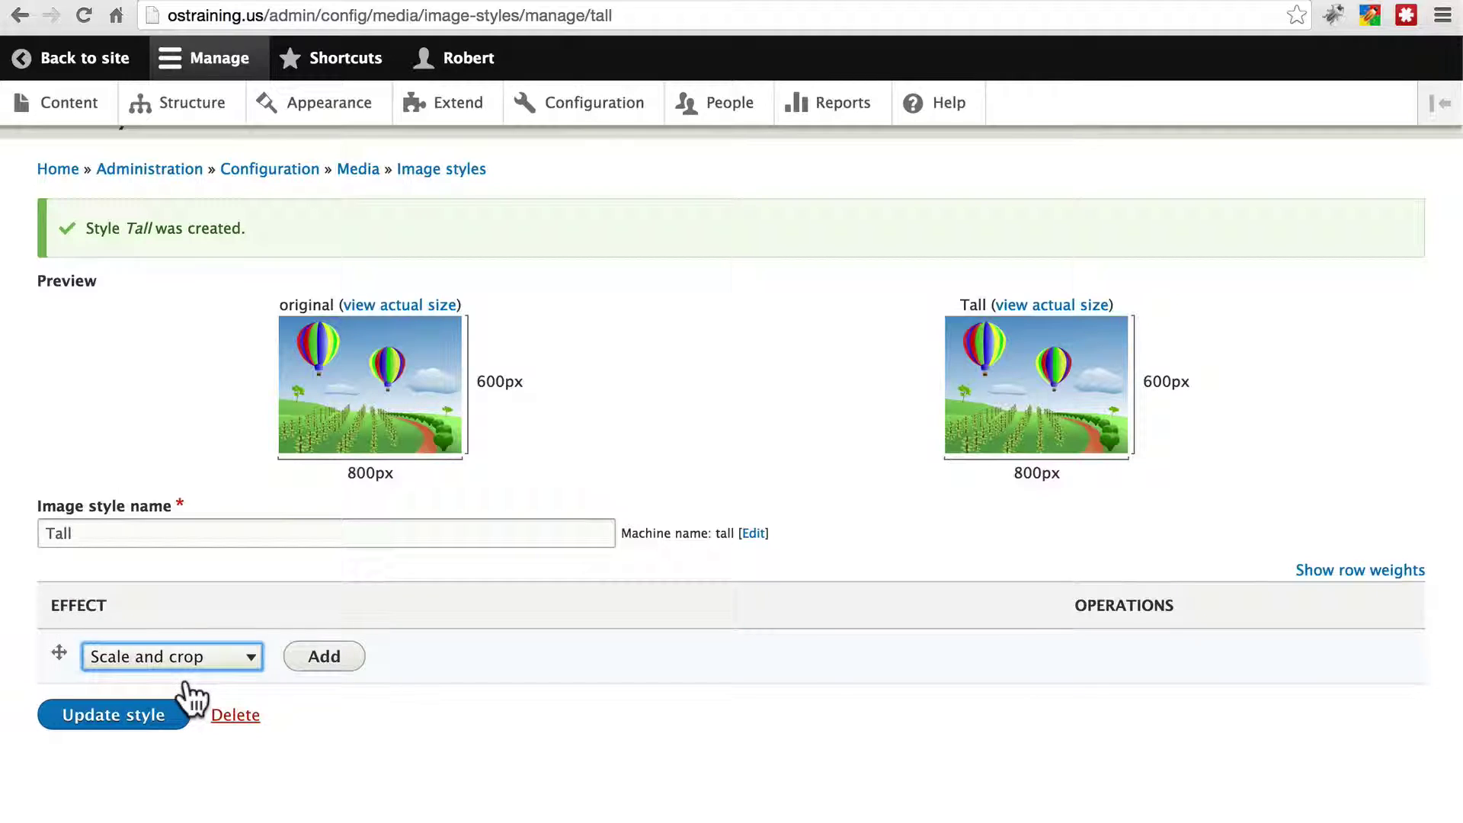
left_click(334, 663)
left_click(123, 401)
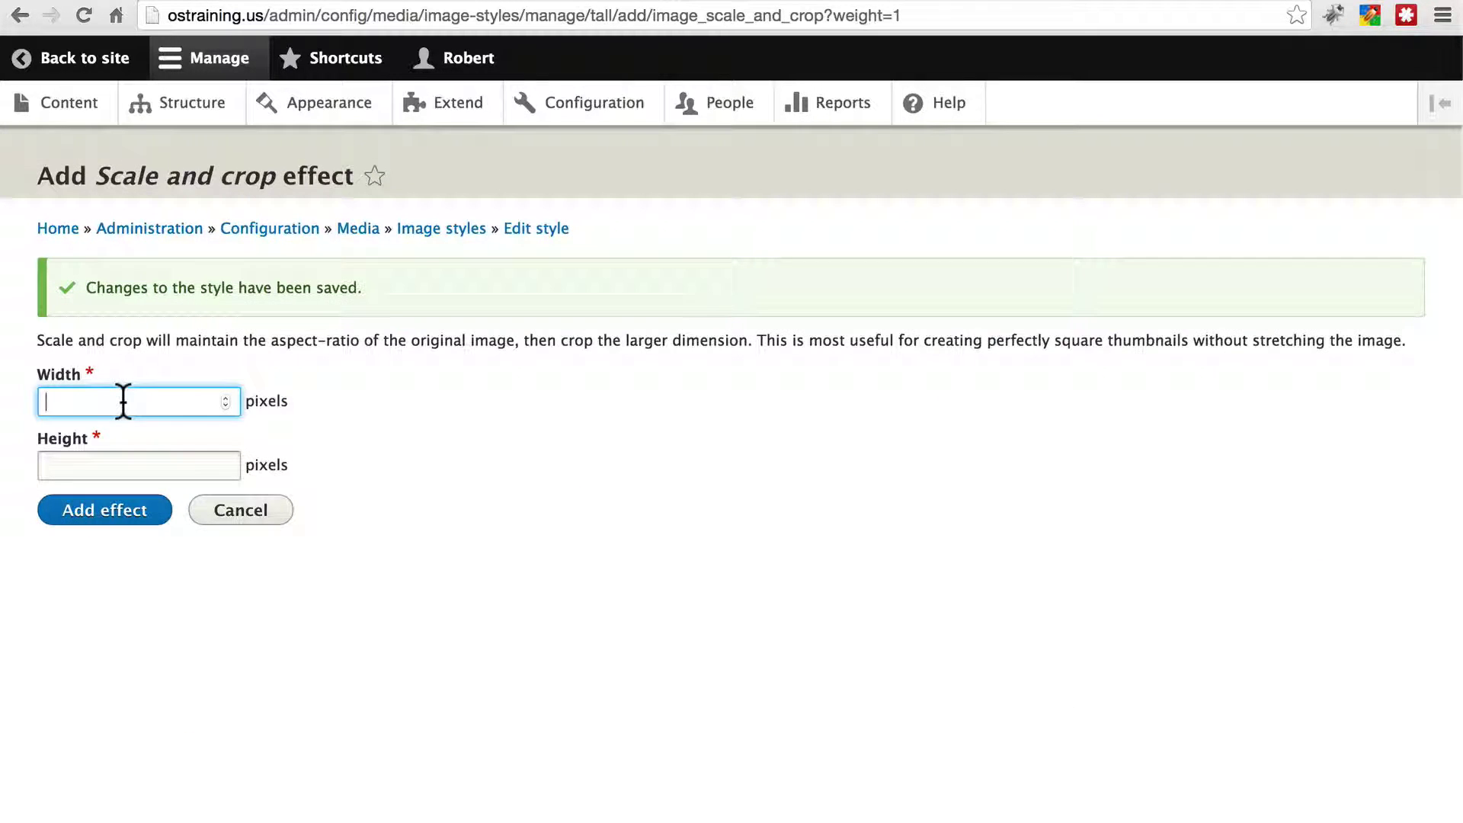
type("150")
key("Tab")
type("300")
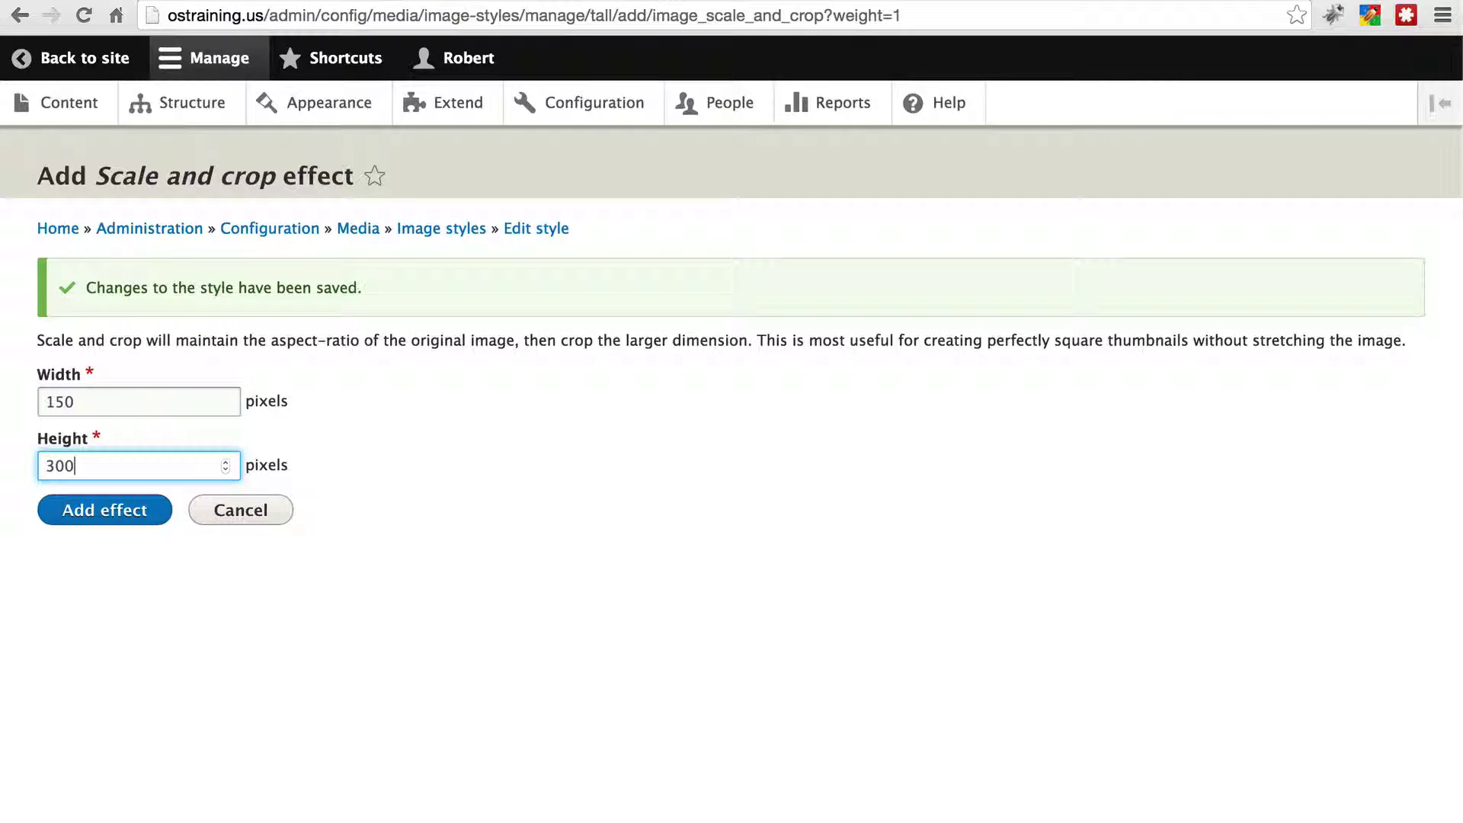
left_click(107, 510)
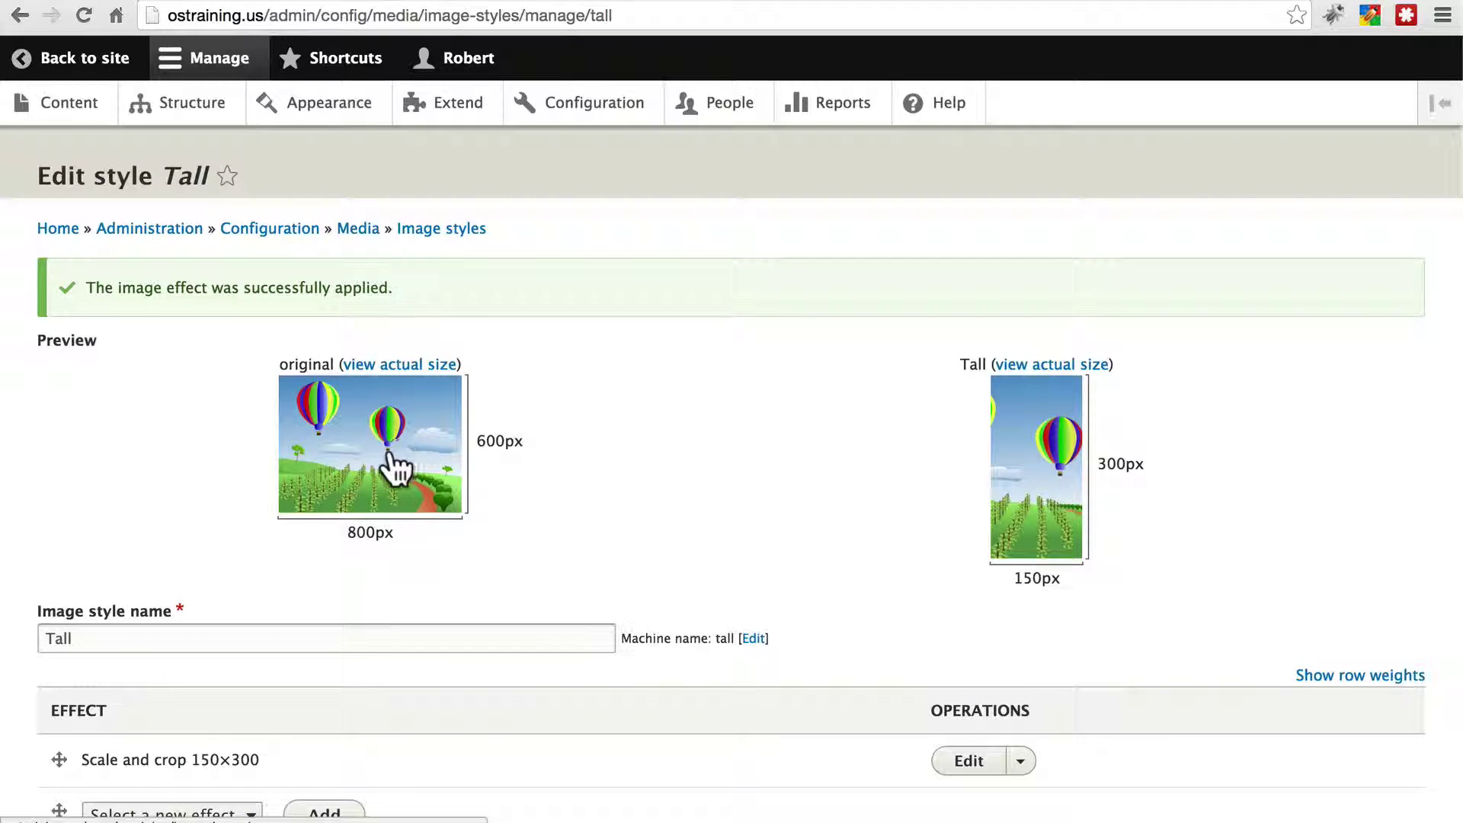
- Save the Tall image style with only its Scale and crop 150×300 effect, adding no other effect
scroll(567, 515, "down", 2)
left_click(221, 657)
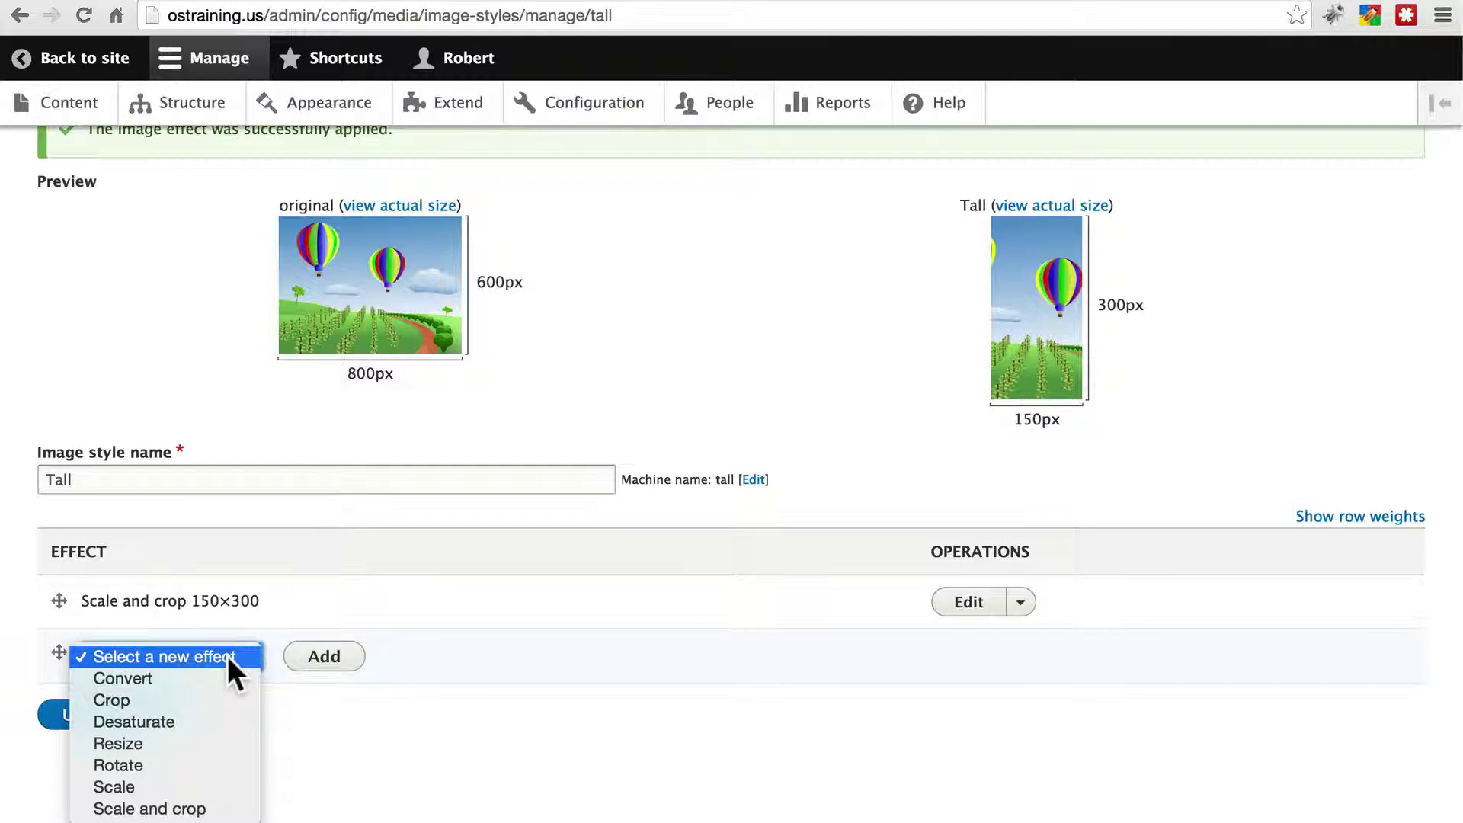
left_click(227, 656)
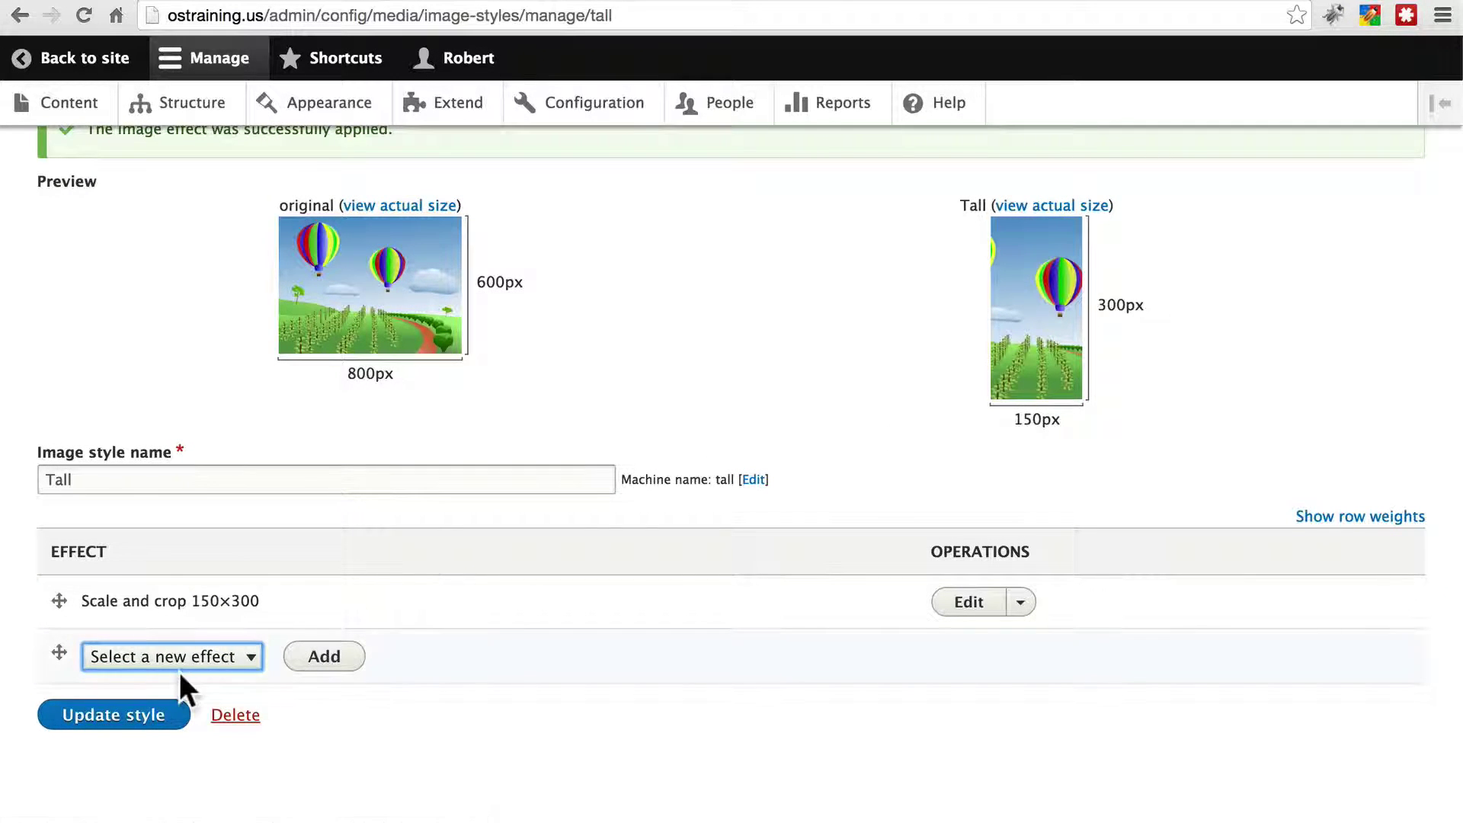
left_click(201, 660)
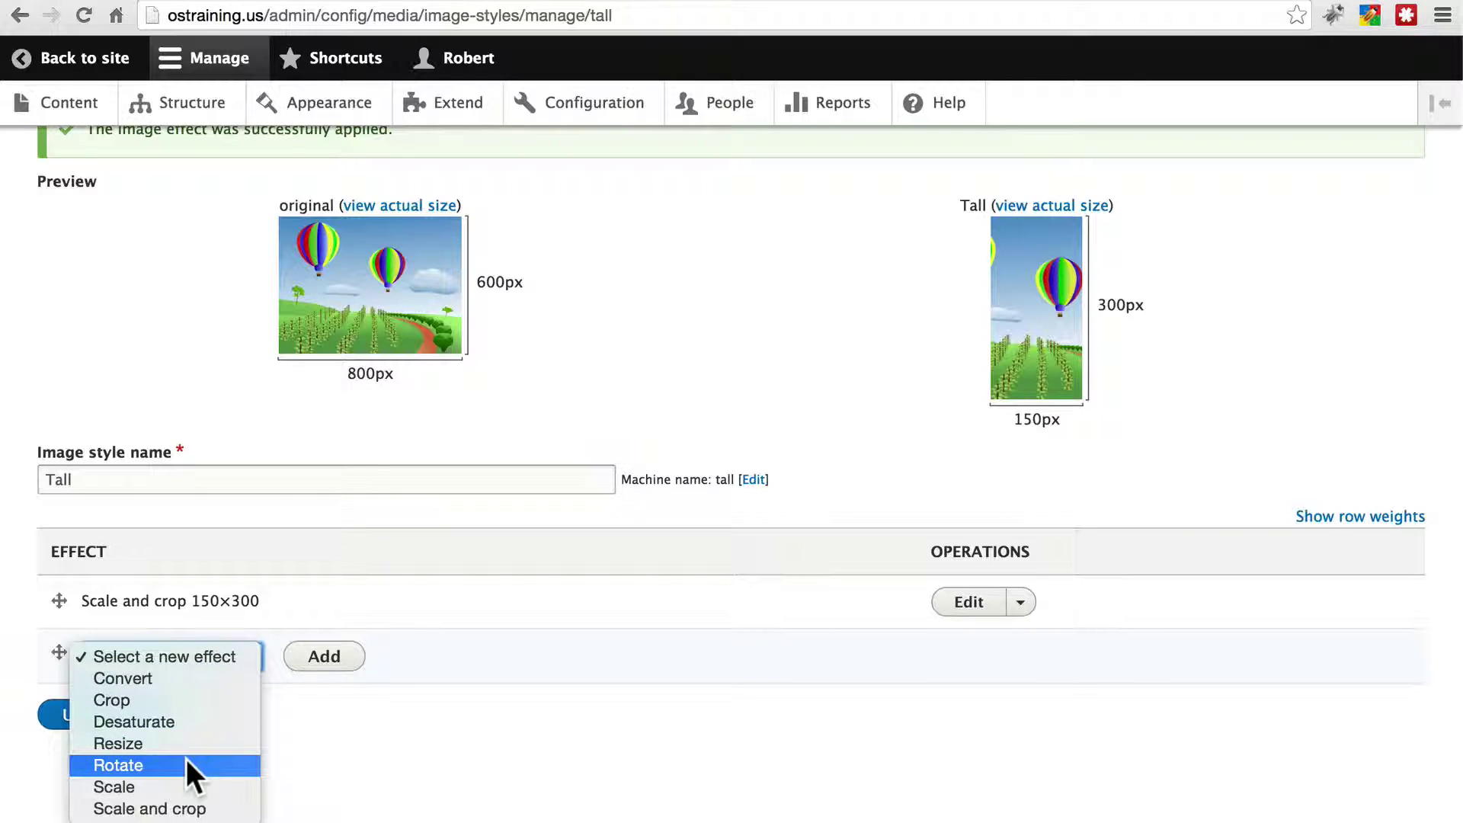
left_click(195, 655)
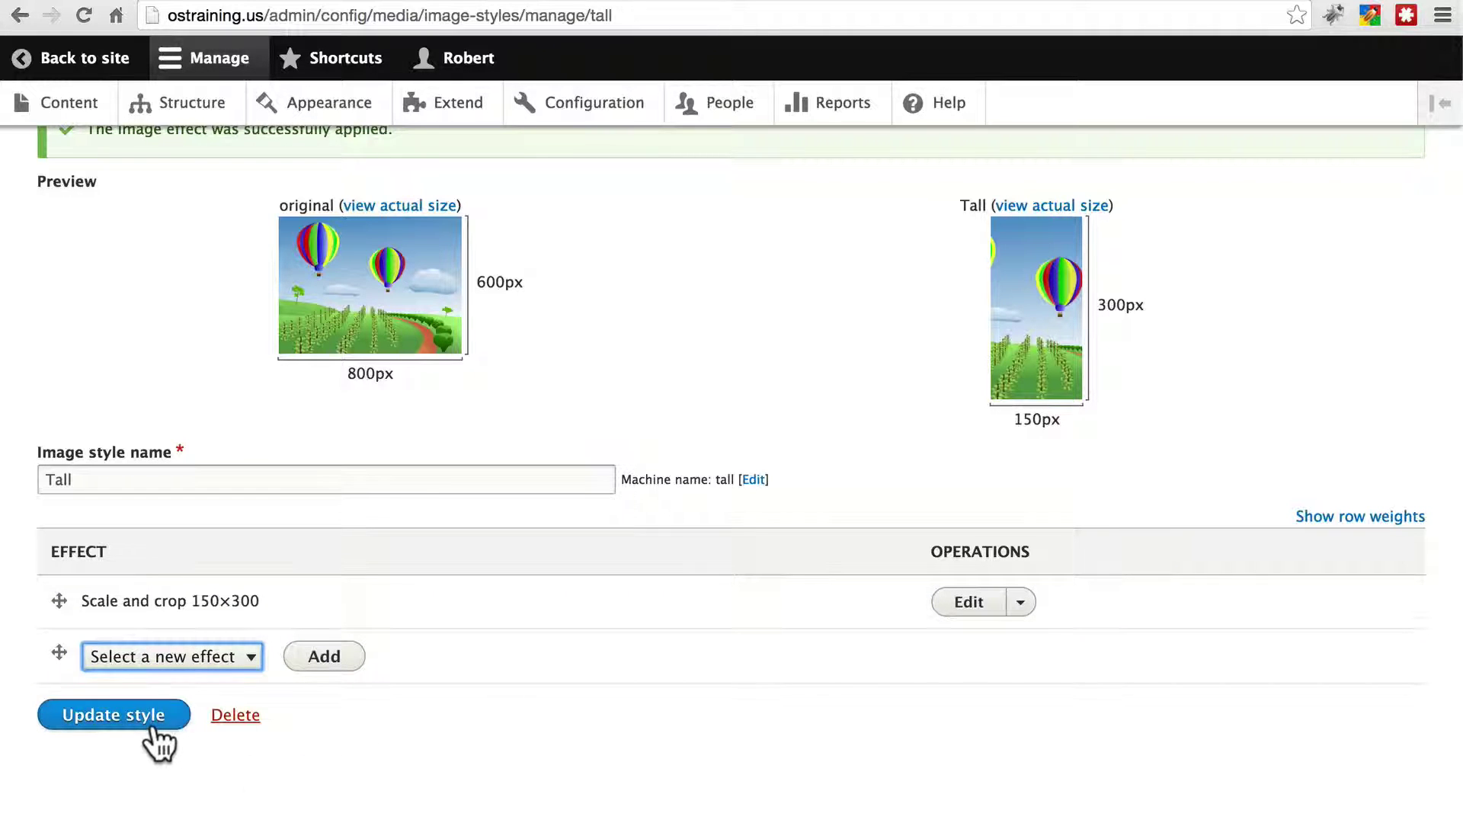
left_click(153, 729)
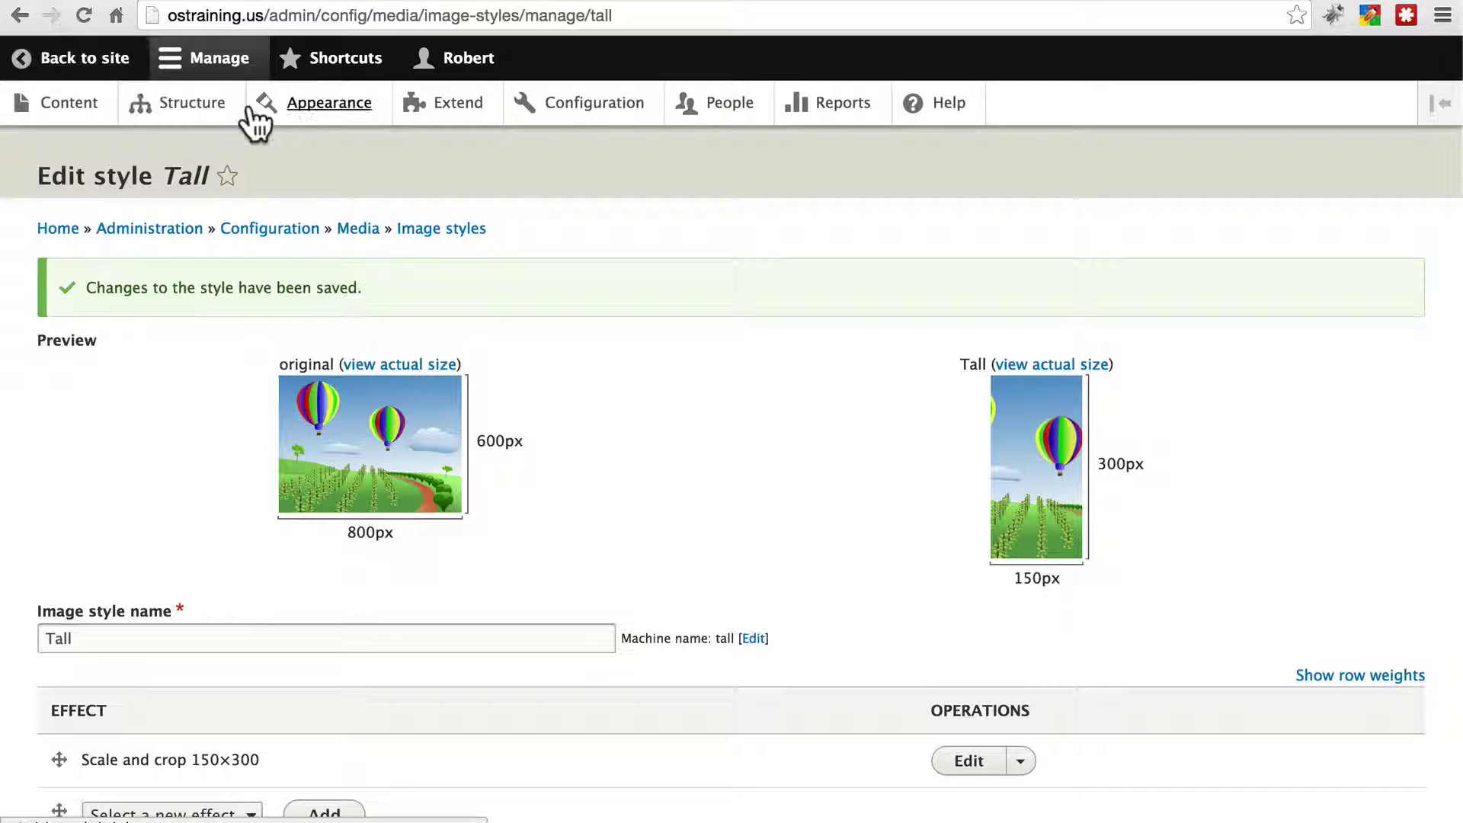
- Switch the Article Image field display from Large to the Tall image style and save it
left_click(193, 111)
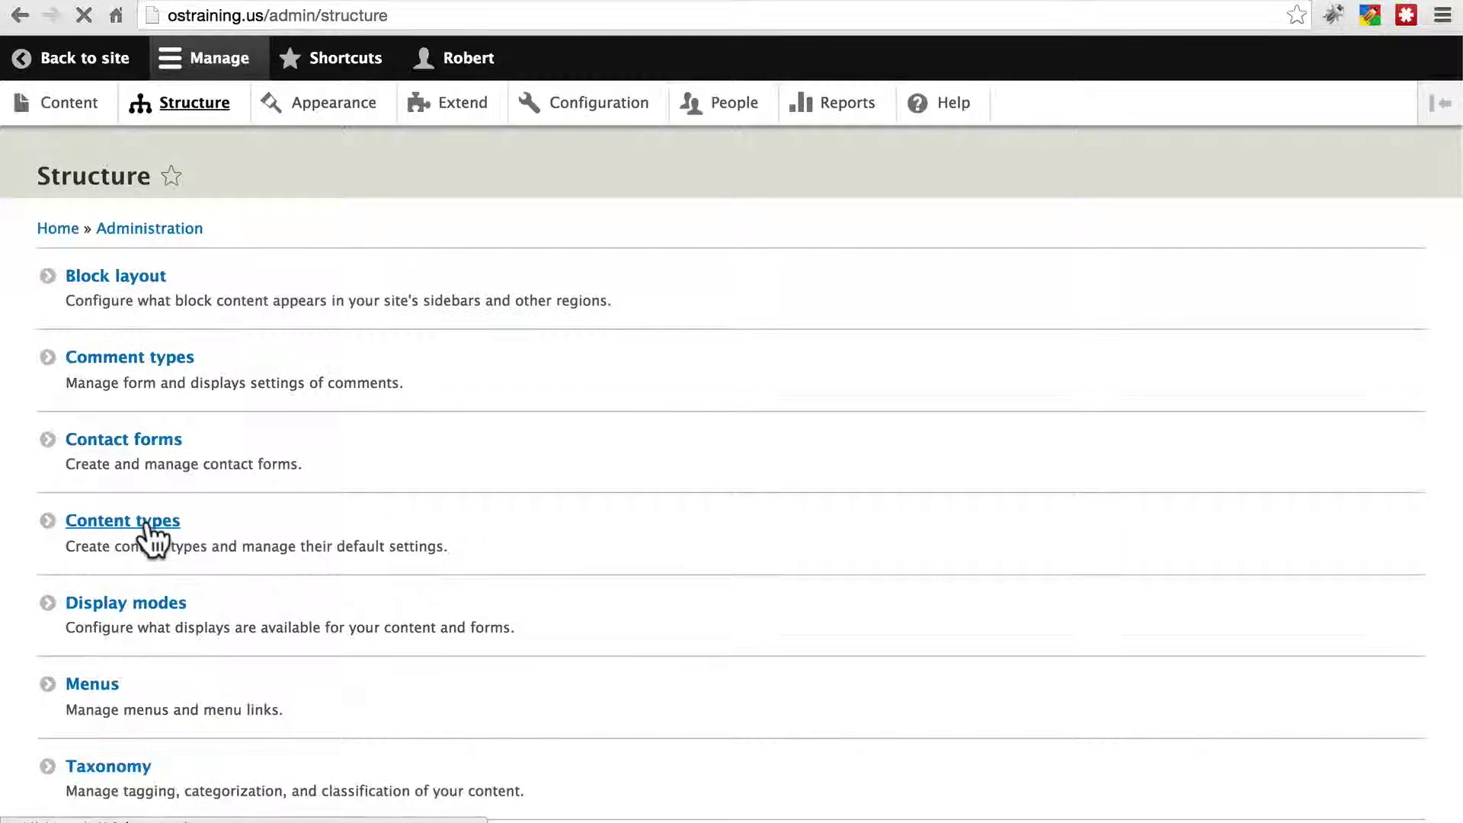
left_click(146, 523)
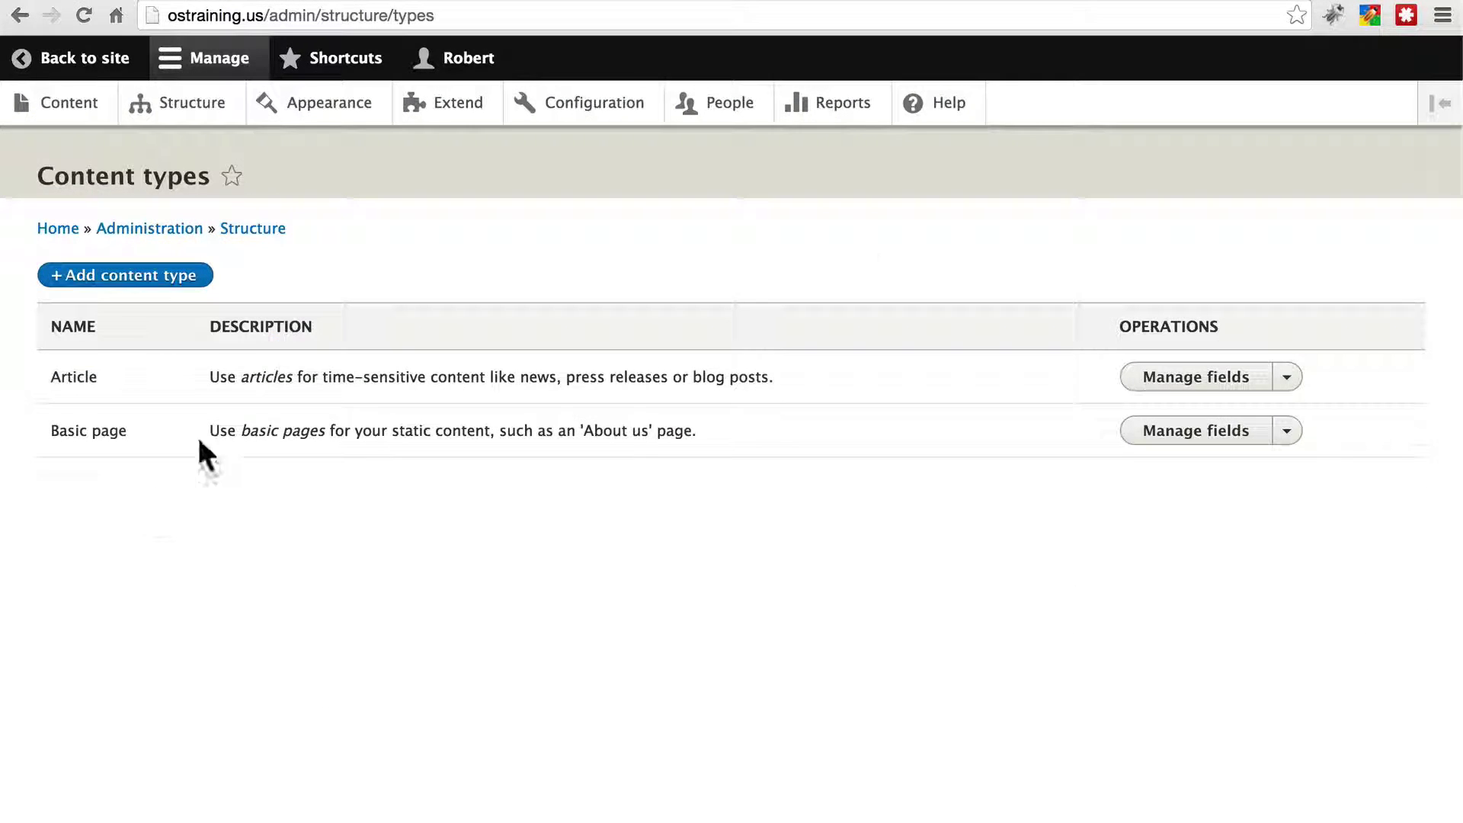
left_click(1286, 377)
left_click(1243, 443)
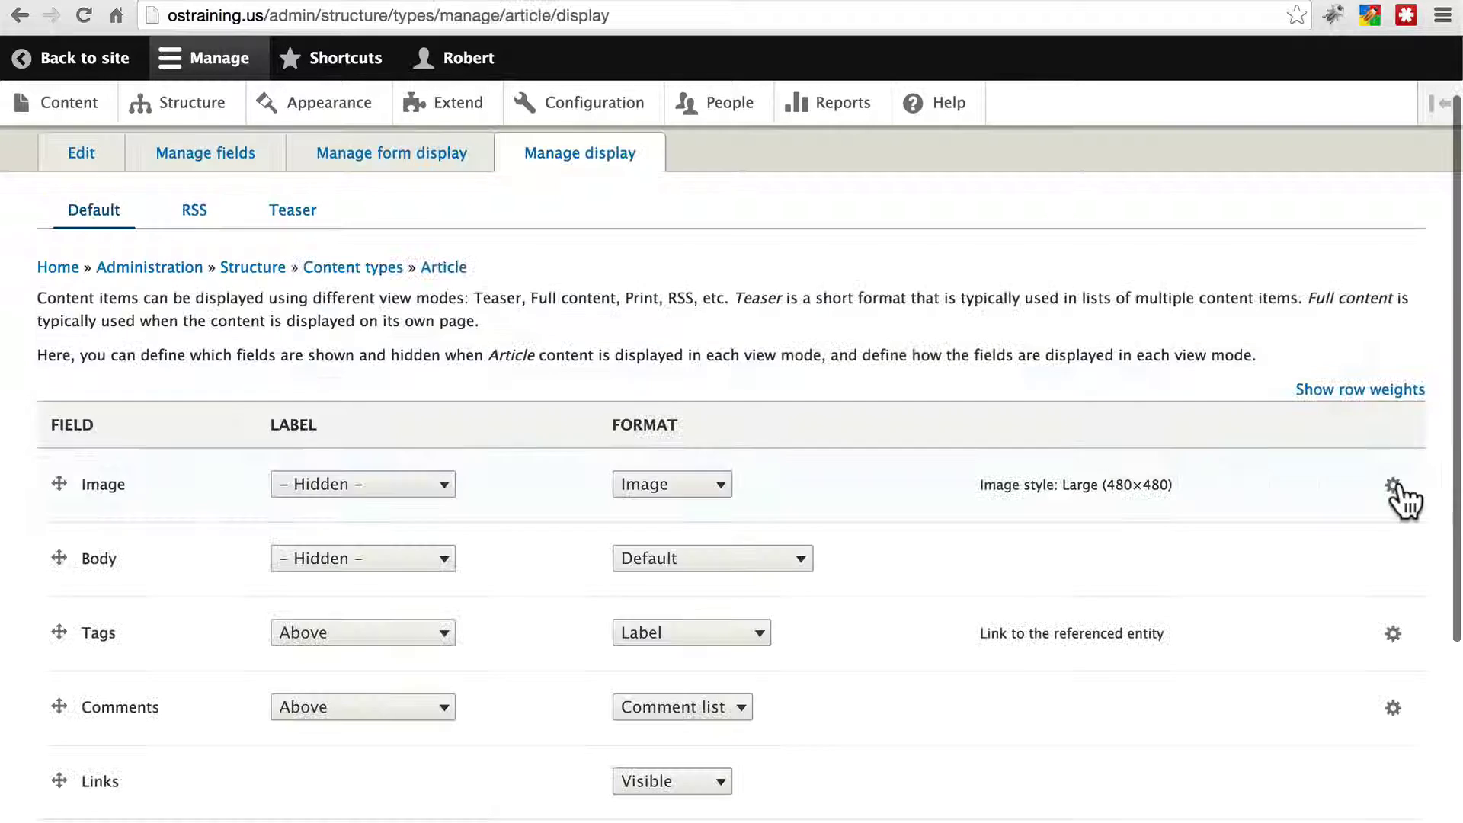
left_click(1392, 487)
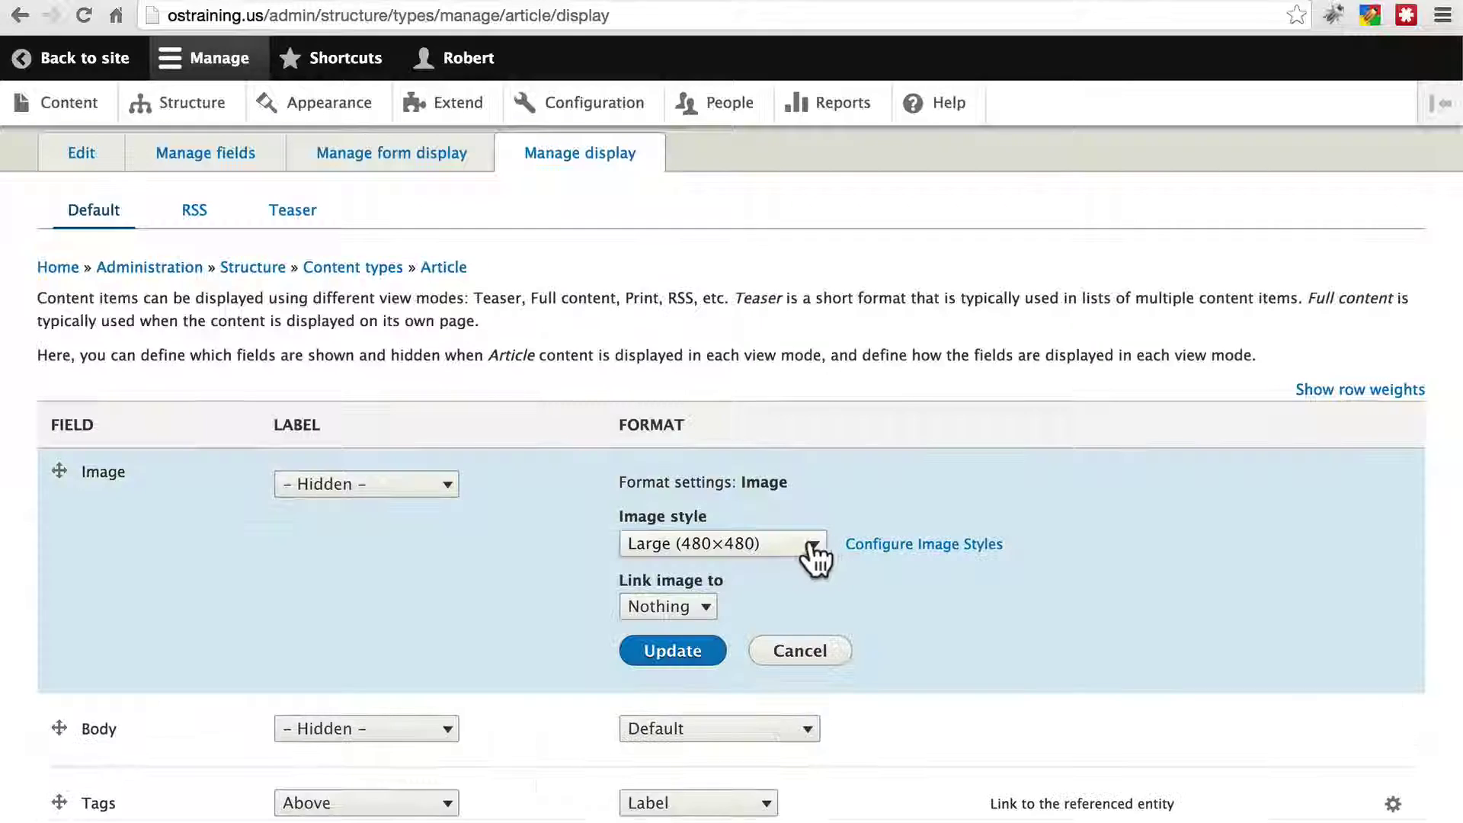
left_click(808, 543)
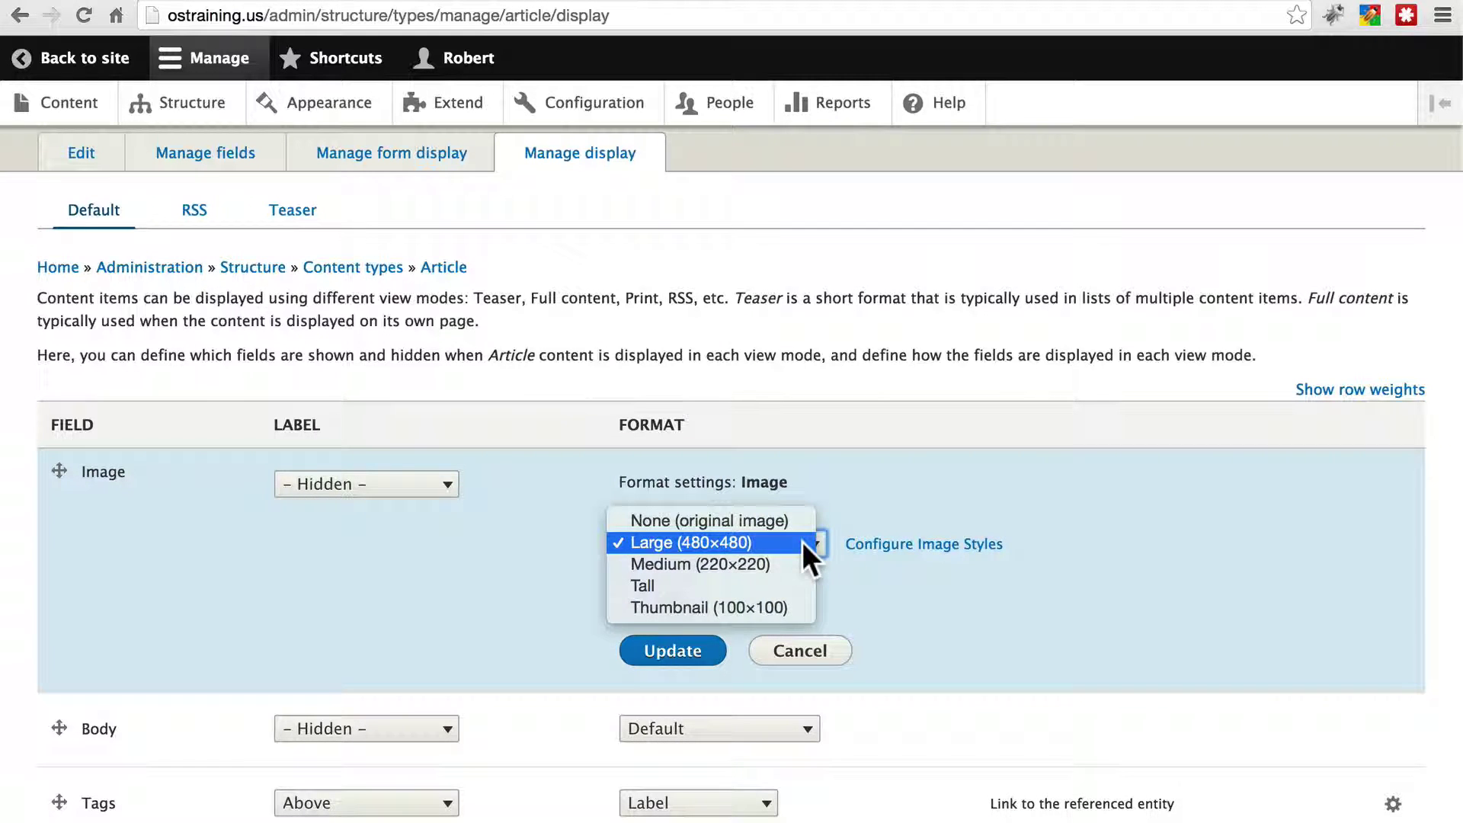
left_click(733, 588)
left_click(692, 648)
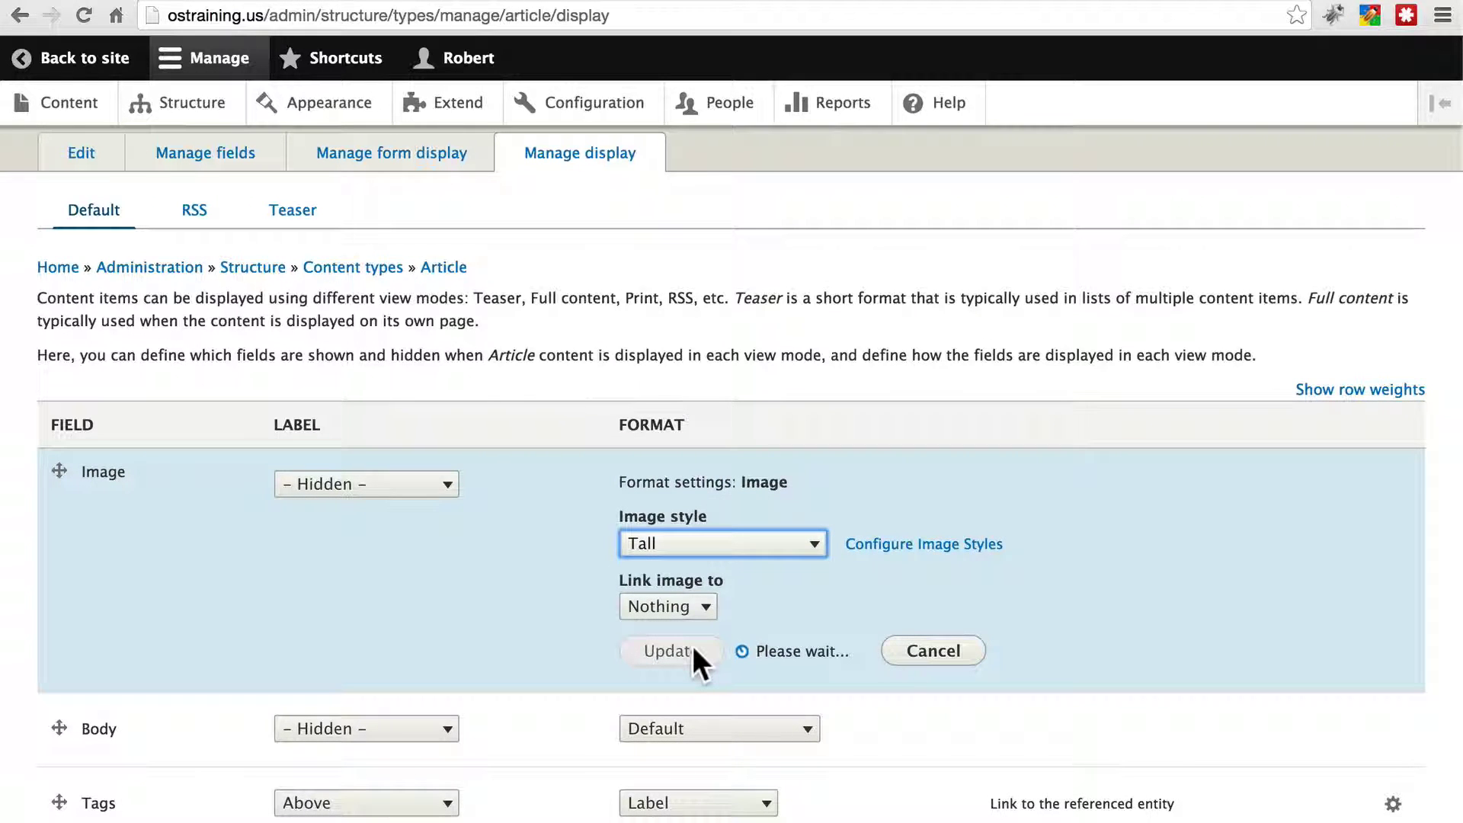
scroll(692, 646, "down", 4)
left_click(80, 717)
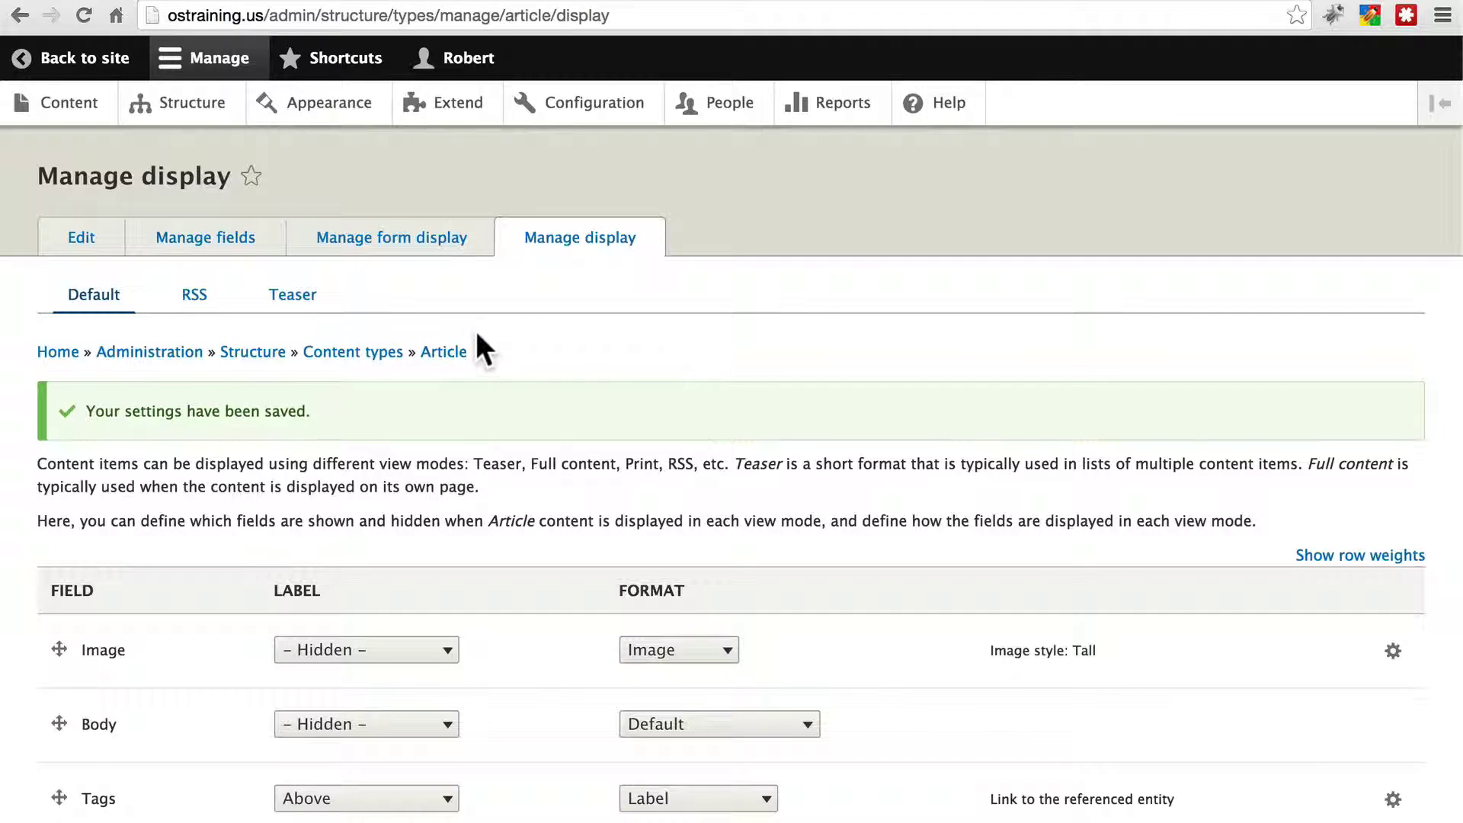
- Open The Fastest Cars in Europe article and view its tall cropped car image alone in a new tab
left_click(87, 64)
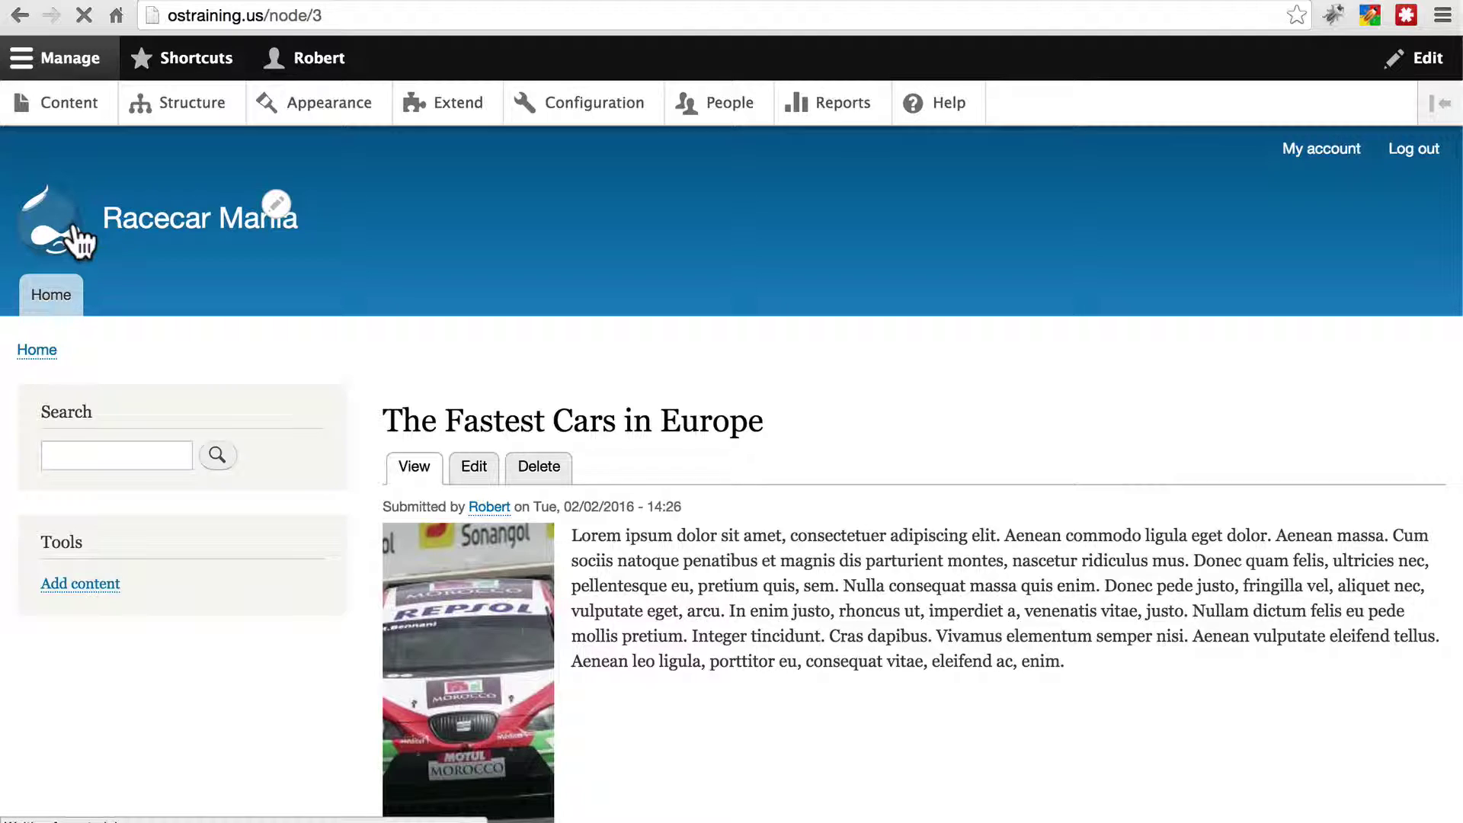
left_click(74, 238)
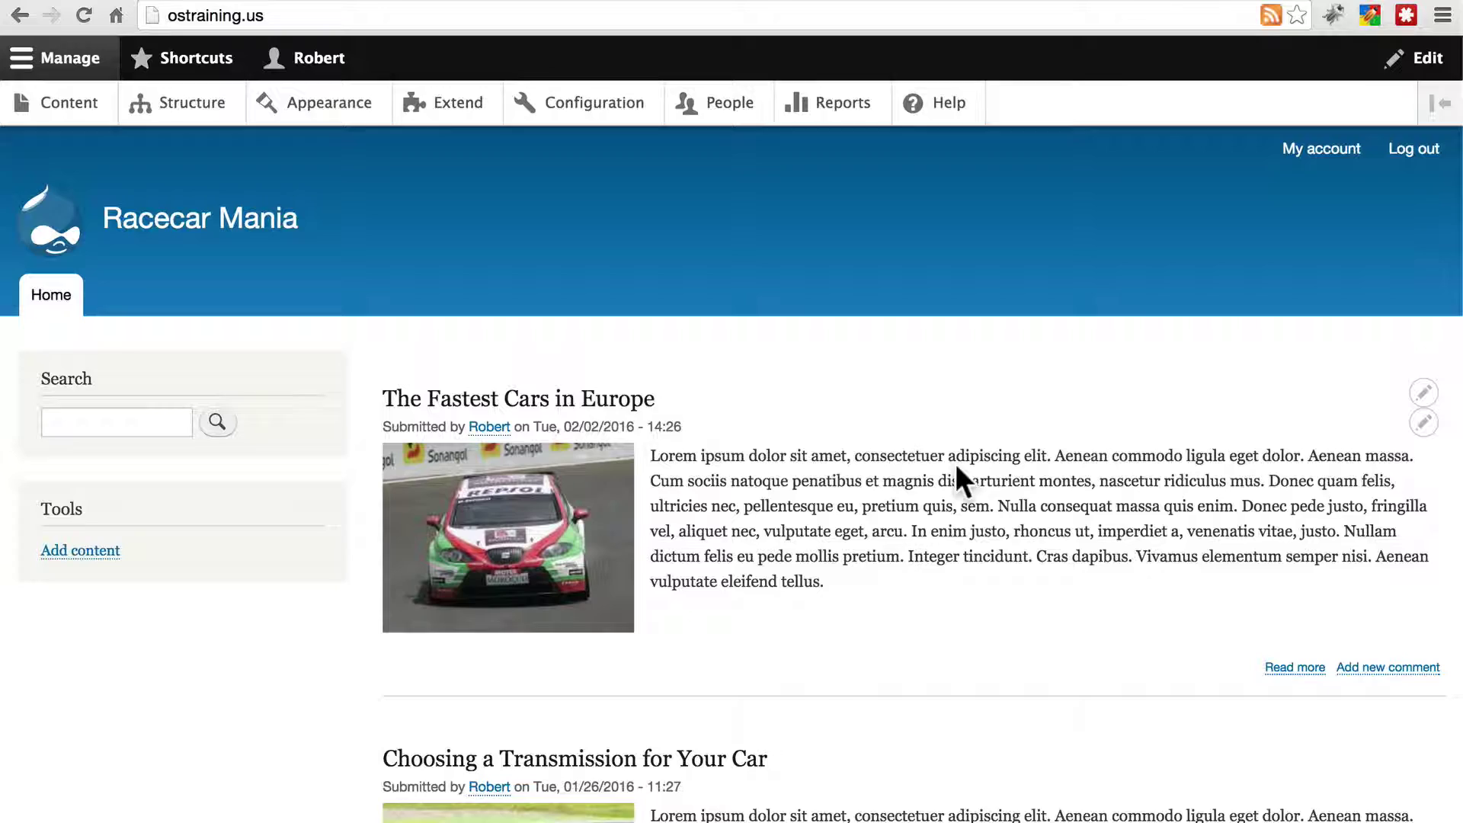
scroll(895, 553, "down", 3)
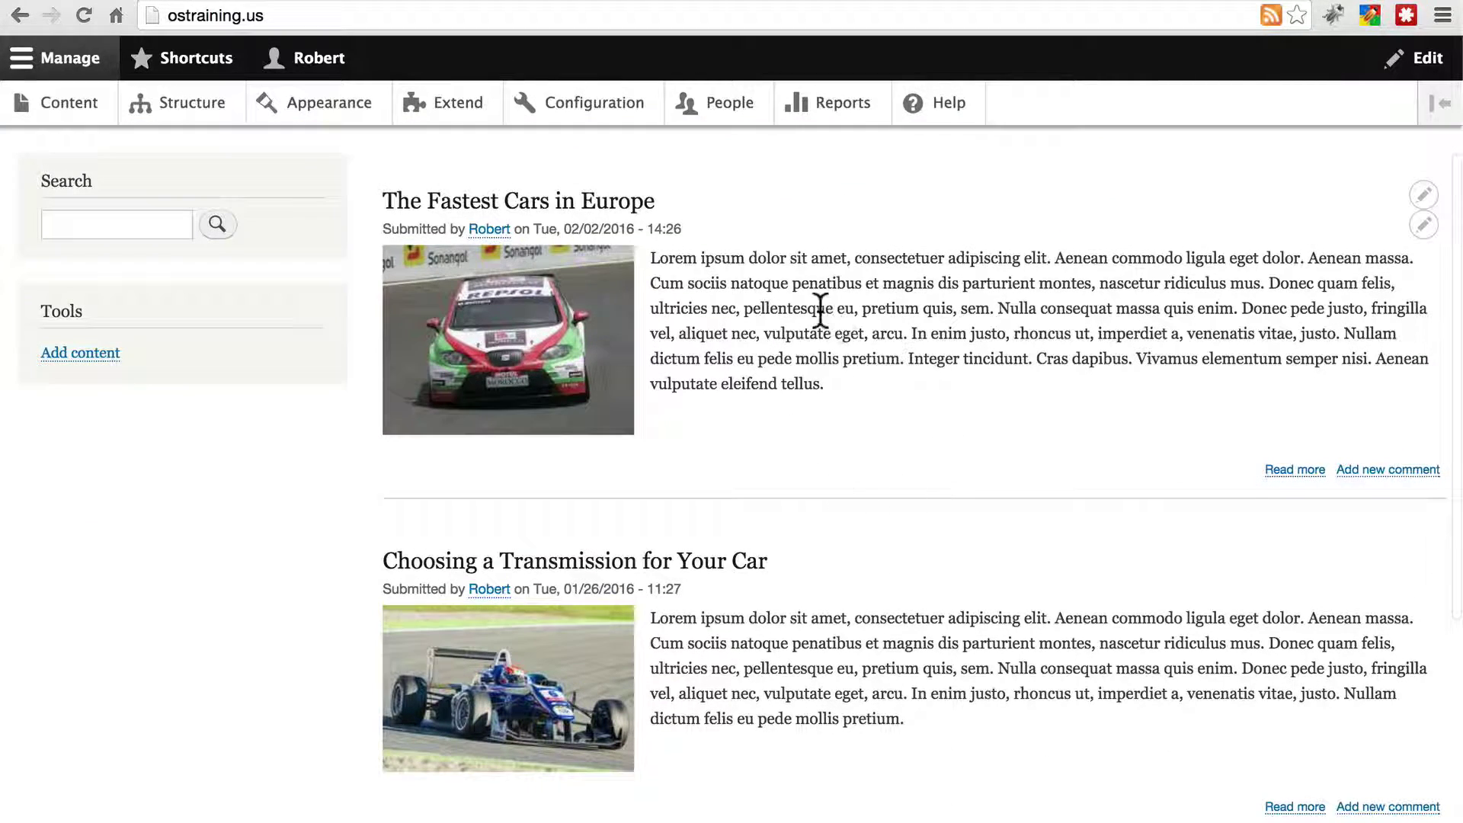
scroll(921, 346, "up", 3)
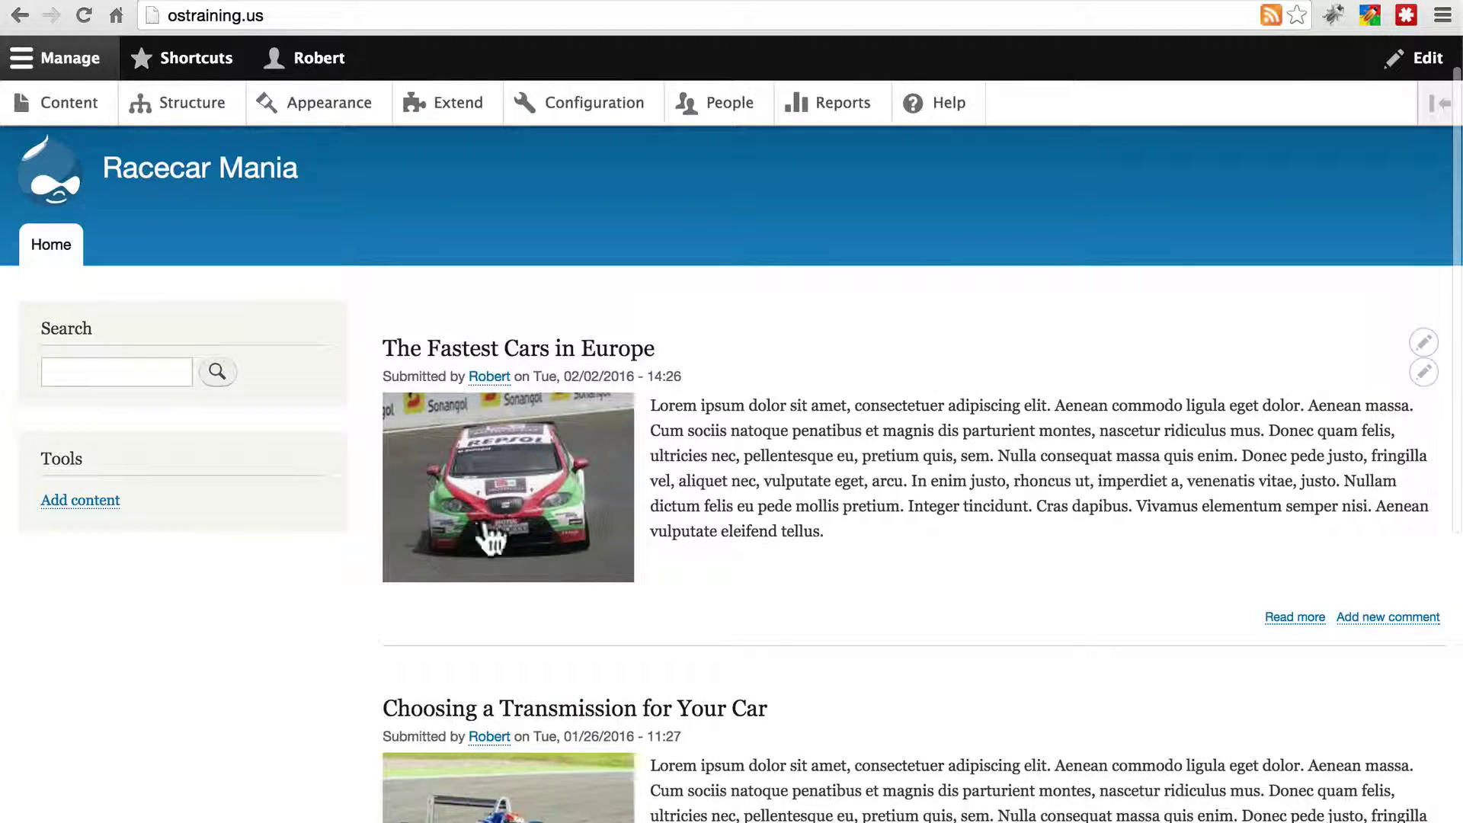
left_click(597, 352)
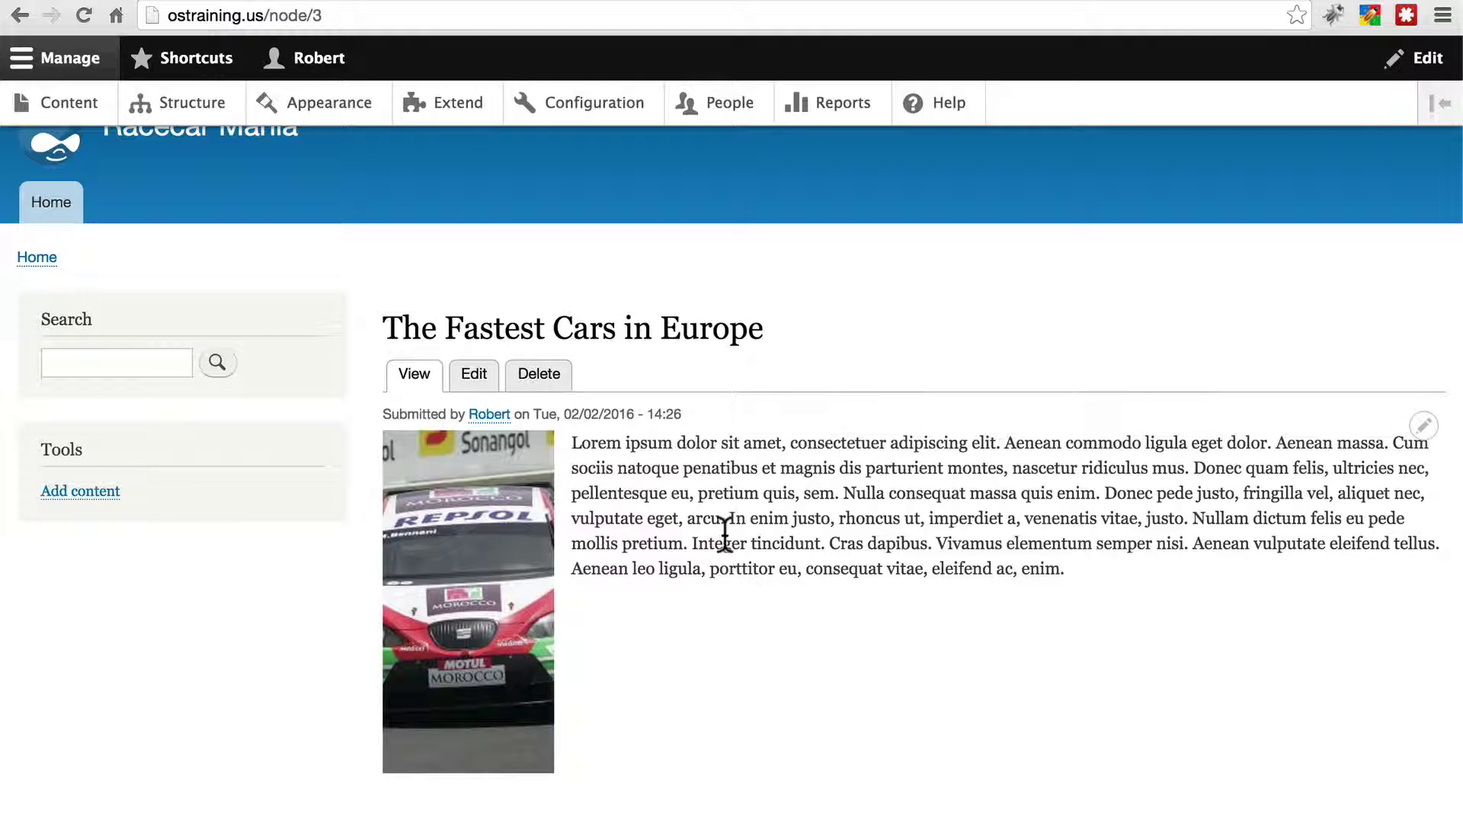
right_click(474, 548)
left_click(491, 550)
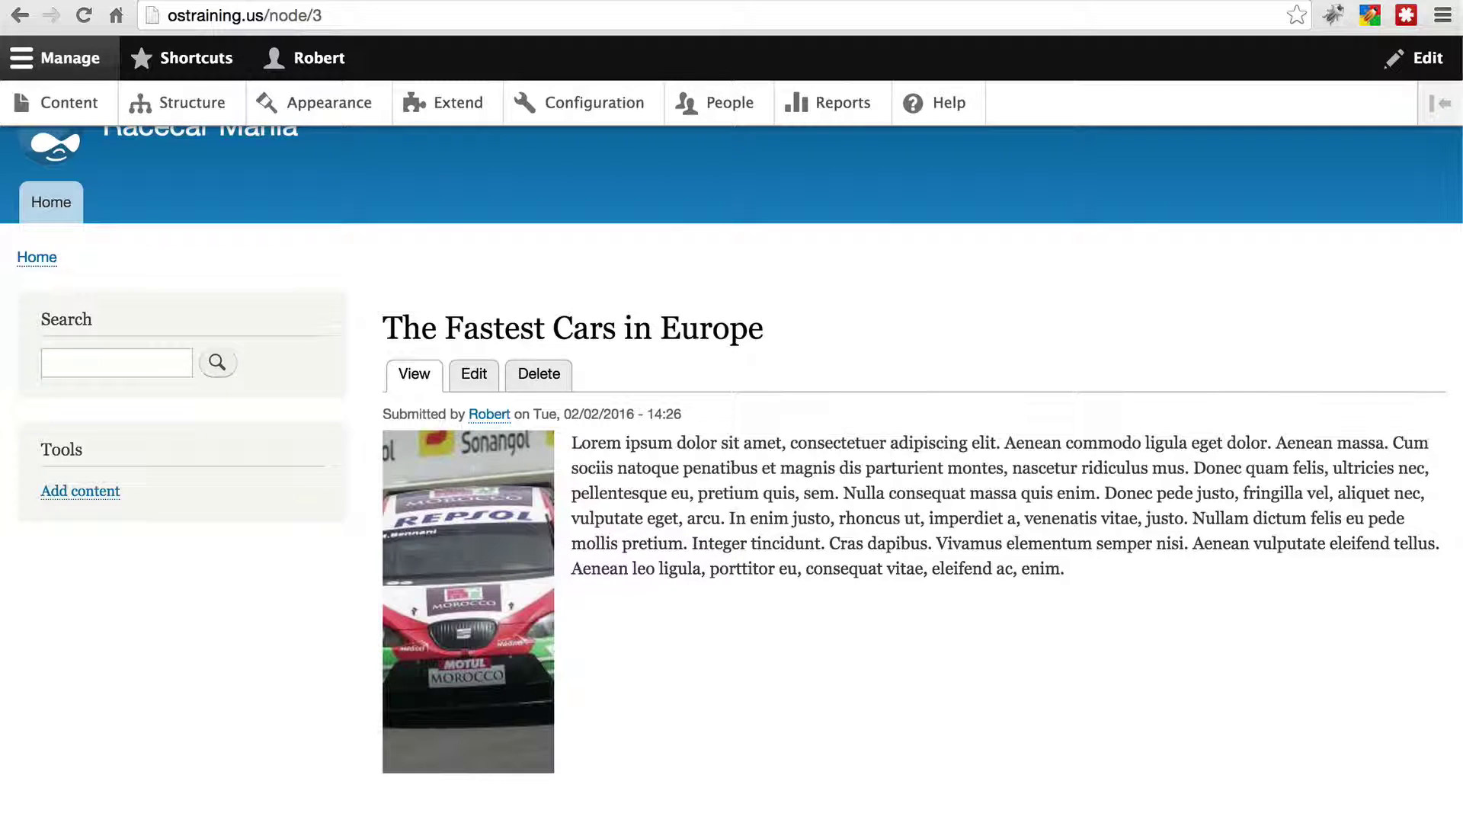